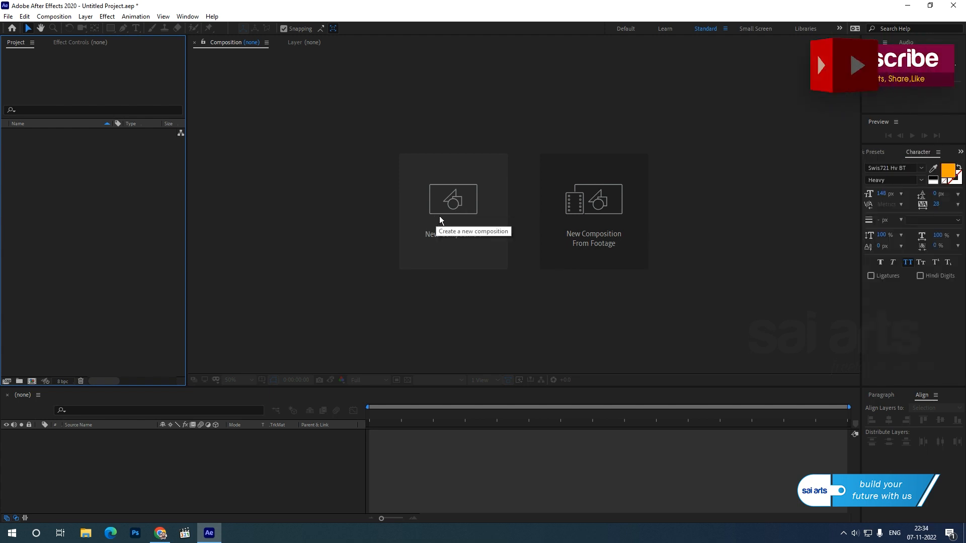
- Create a new composition named "final" with the HDTV 1080 25 preset
click(443, 212)
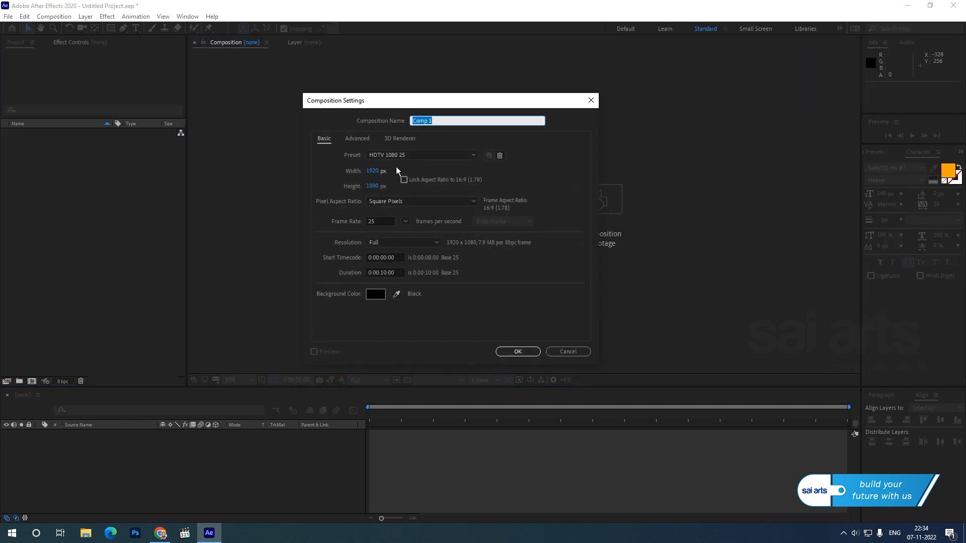
text(fib)
key(BackSpace)
text(na)
click(517, 351)
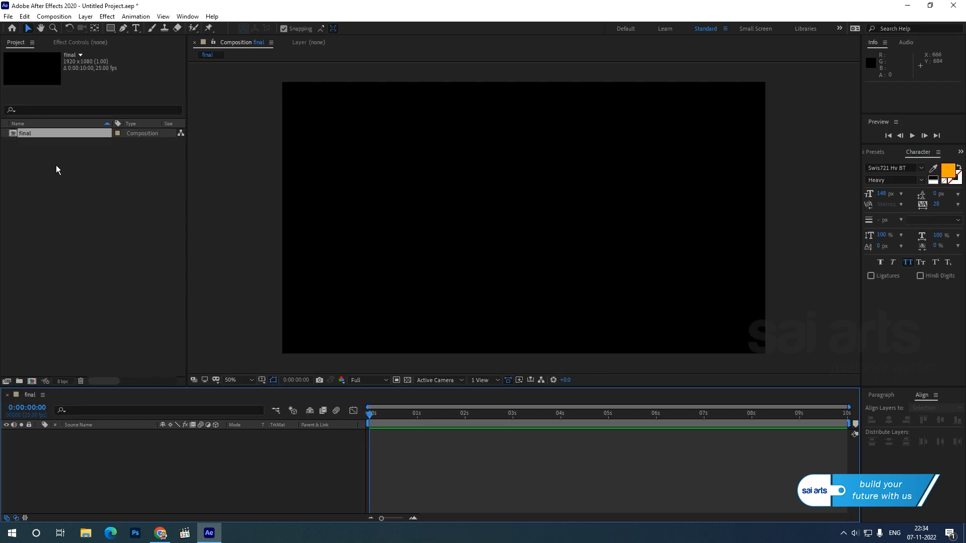
- Create a second composition named "text", 1920 px wide and 125 px high
right_click(59, 170)
click(77, 168)
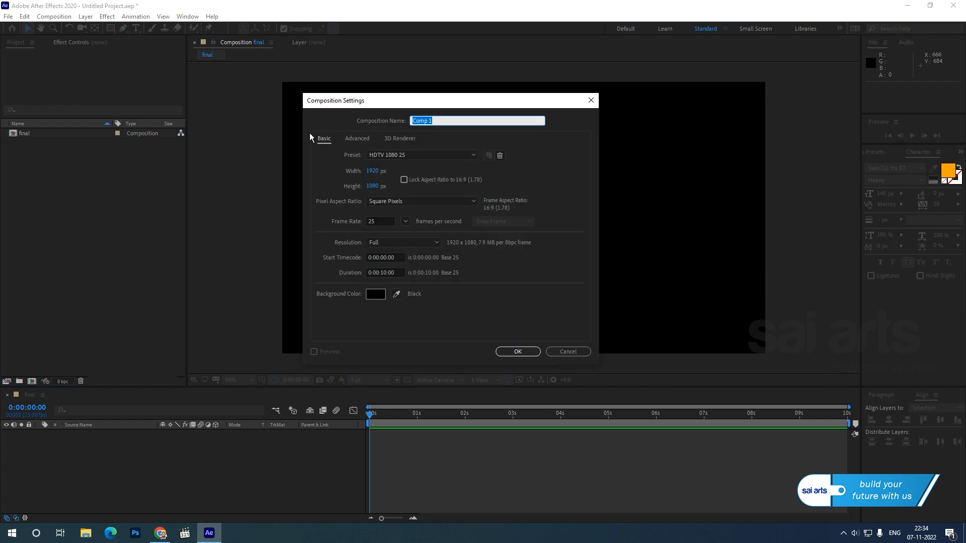
text(text)
click(373, 186)
text(125)
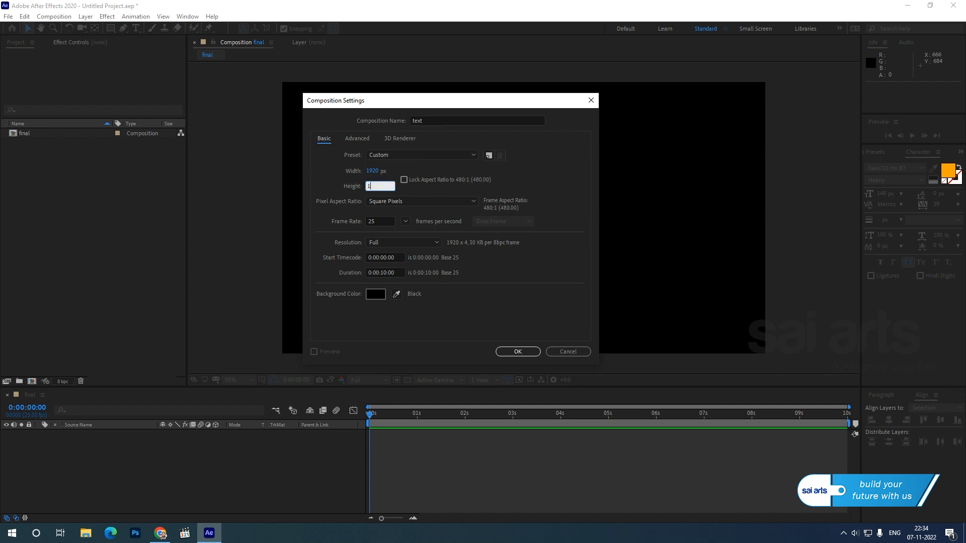
click(517, 353)
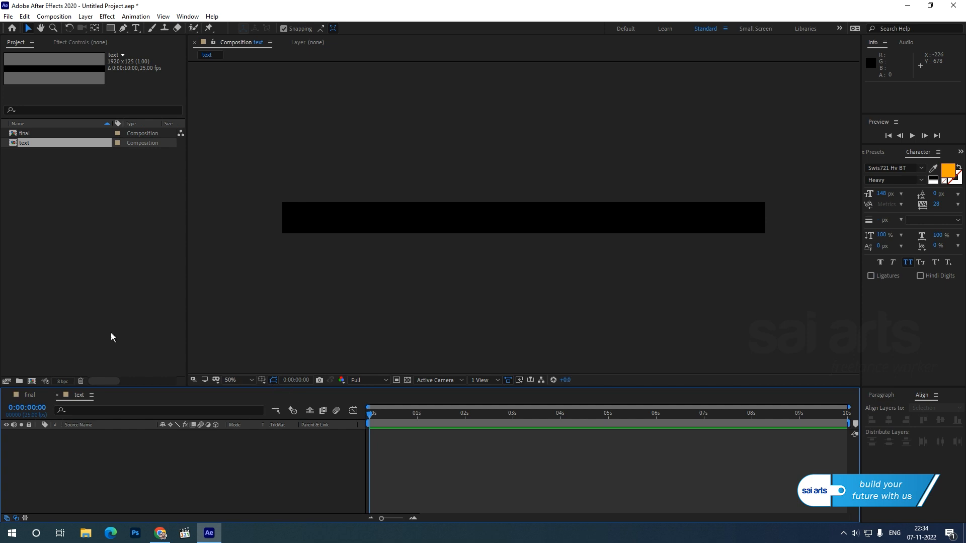
- Add a text layer reading "saiarts" to the text composition
click(82, 18)
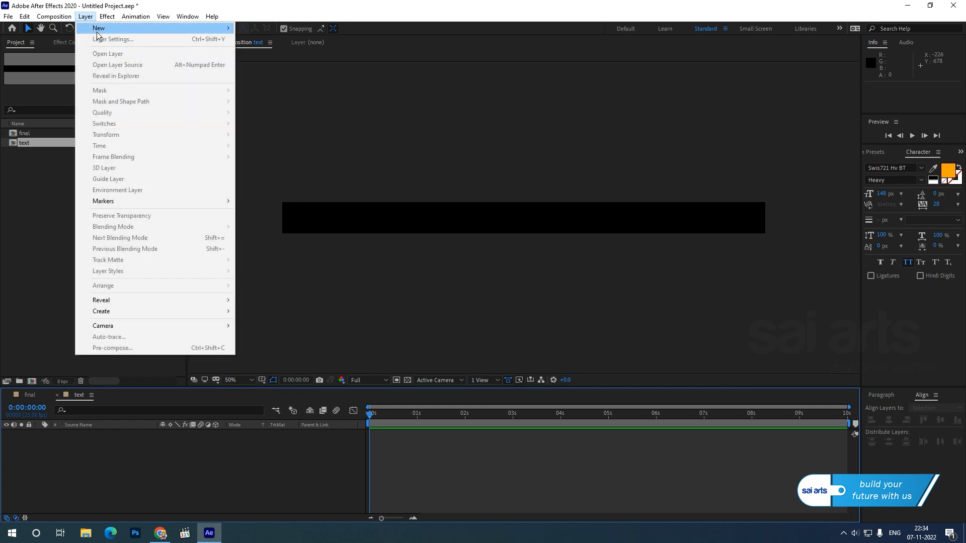
mouse_move(100, 29)
click(310, 30)
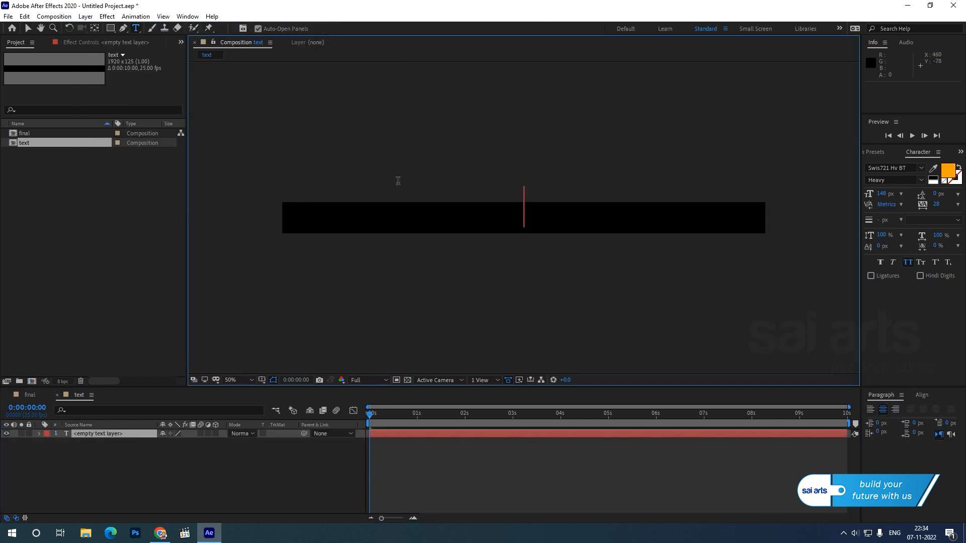
text(sai)
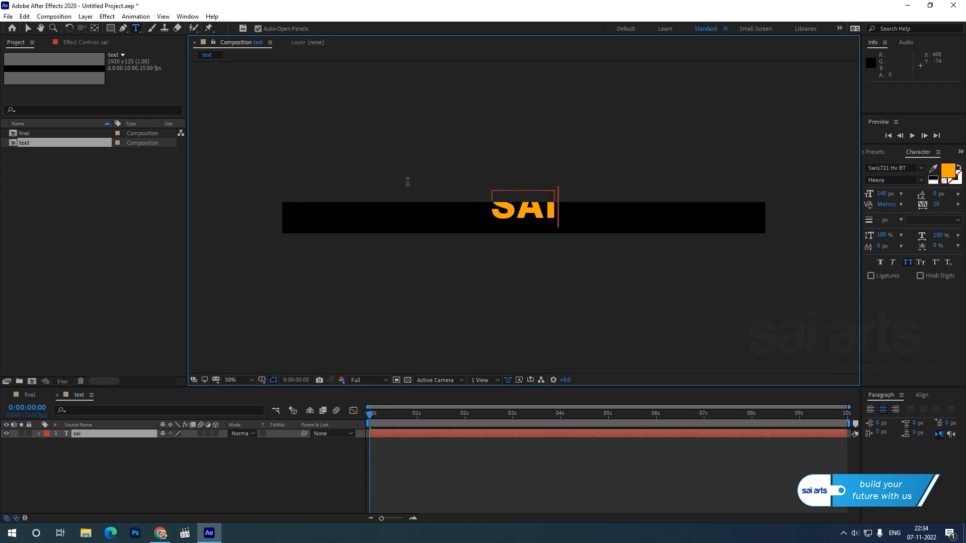
text(arts)
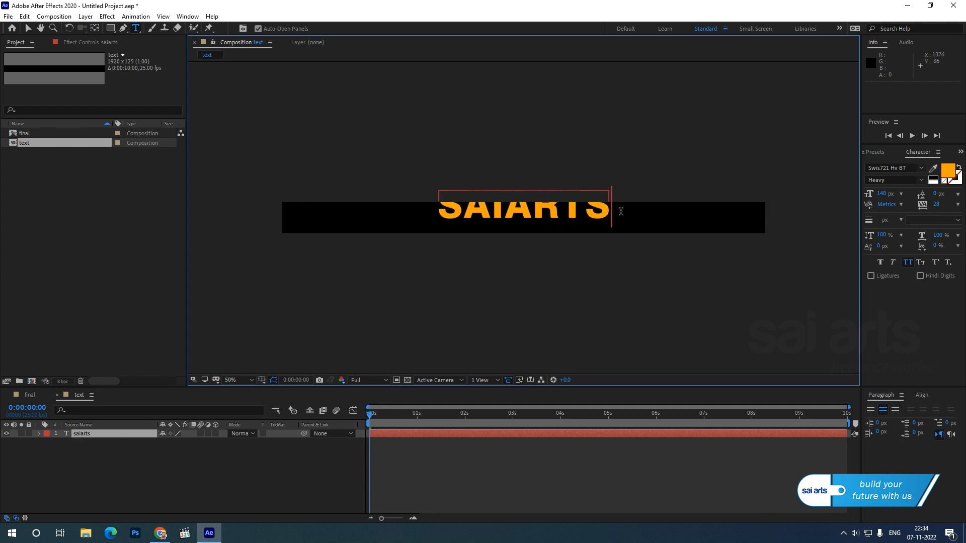
- Centre the saiarts text layer vertically within the text composition
click(28, 29)
click(923, 397)
click(940, 420)
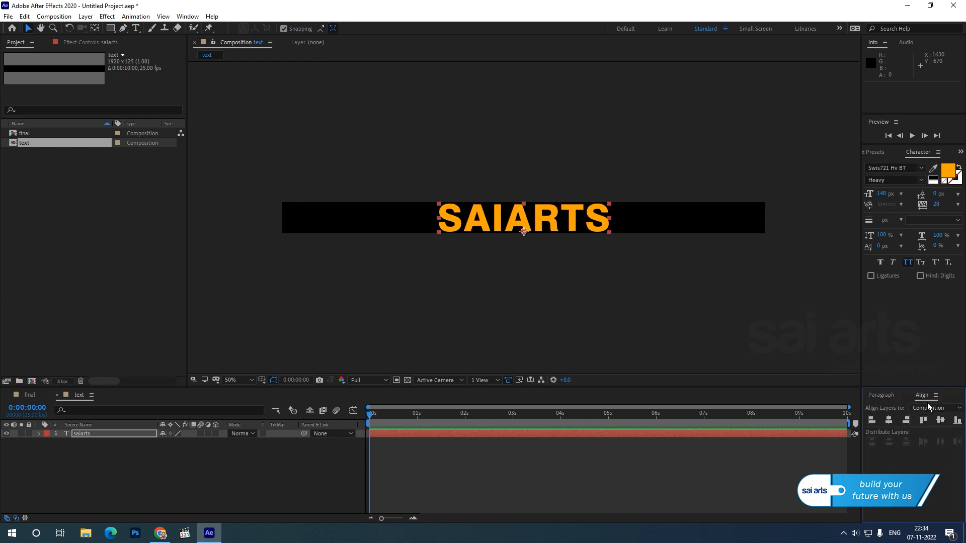
click(187, 16)
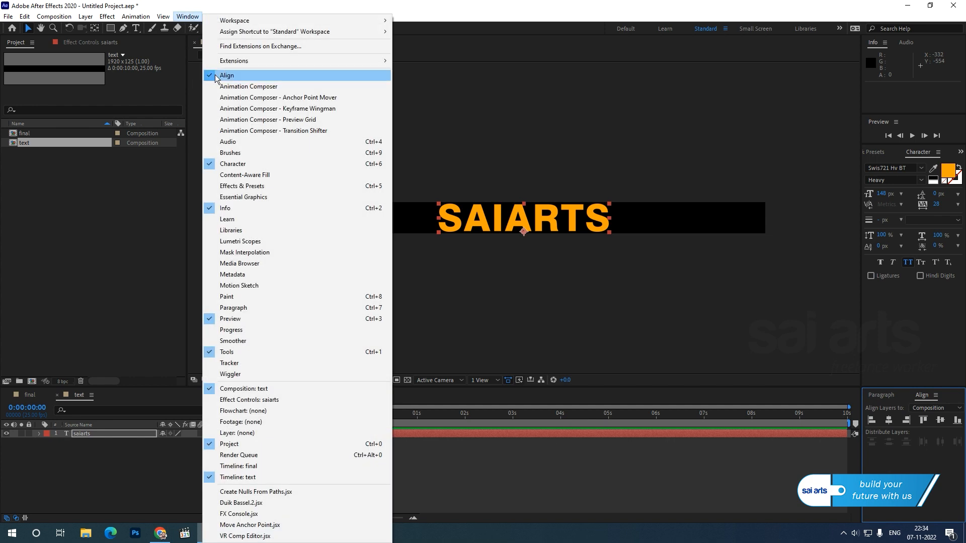
click(436, 2)
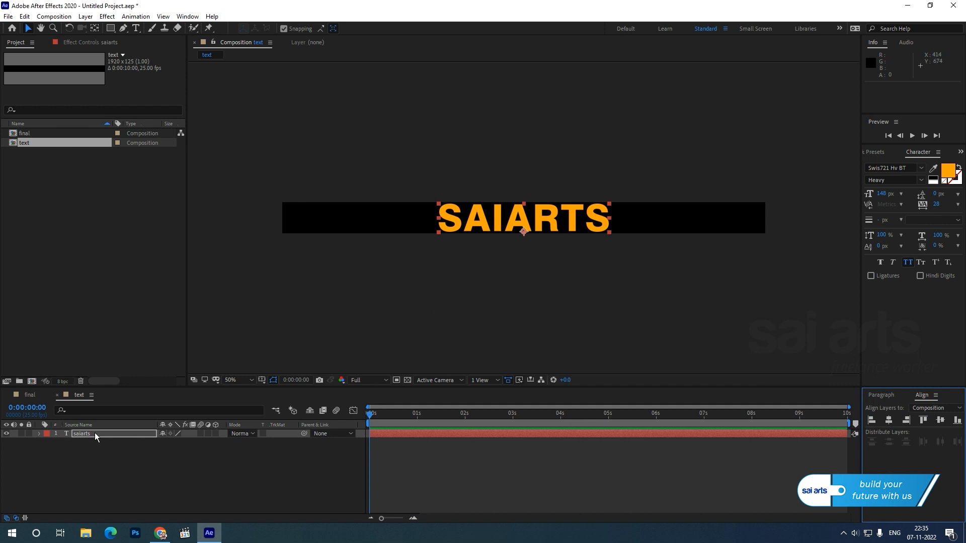
- Place the text composition as a layer in the final composition and set its rotation to 90°
click(28, 395)
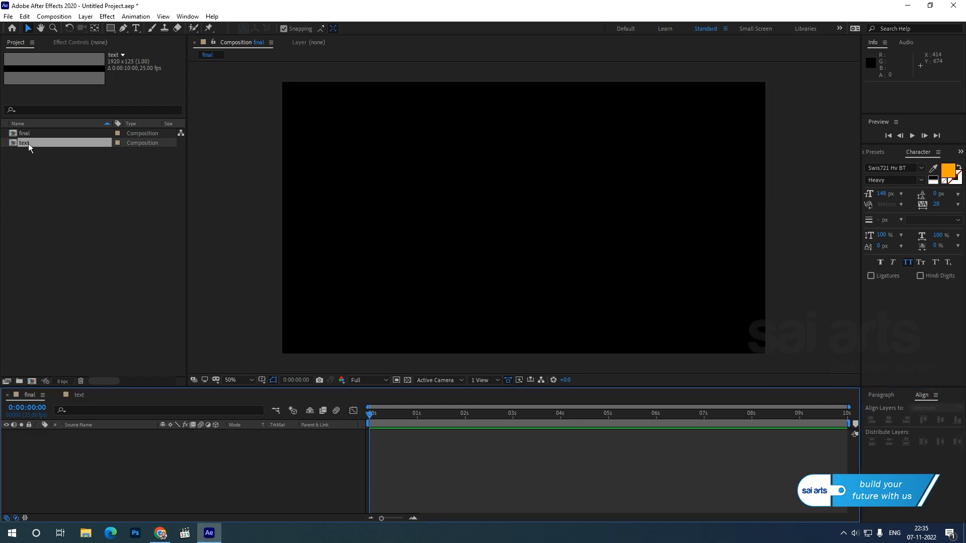
drag(31, 144, 86, 445)
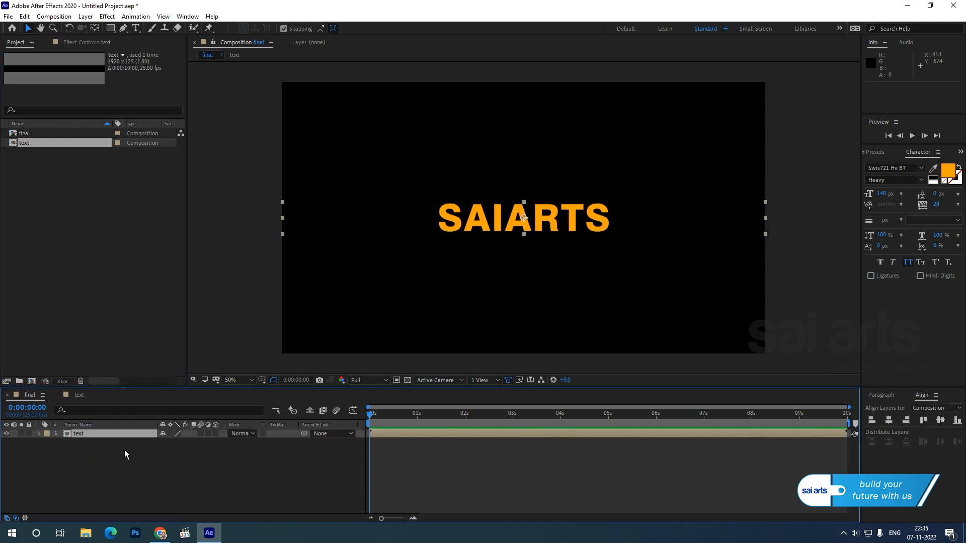
click(39, 433)
click(49, 443)
click(172, 476)
text(90)
key(Return)
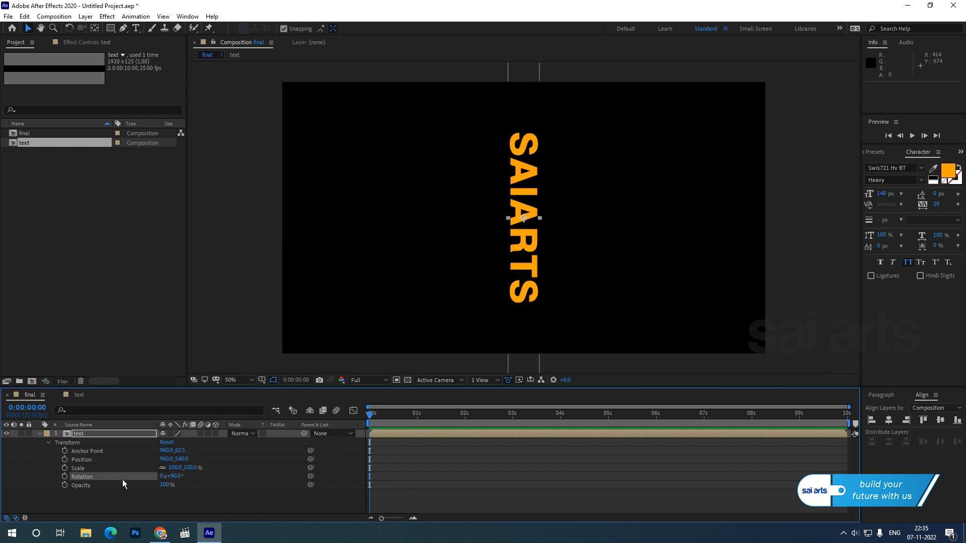
click(39, 434)
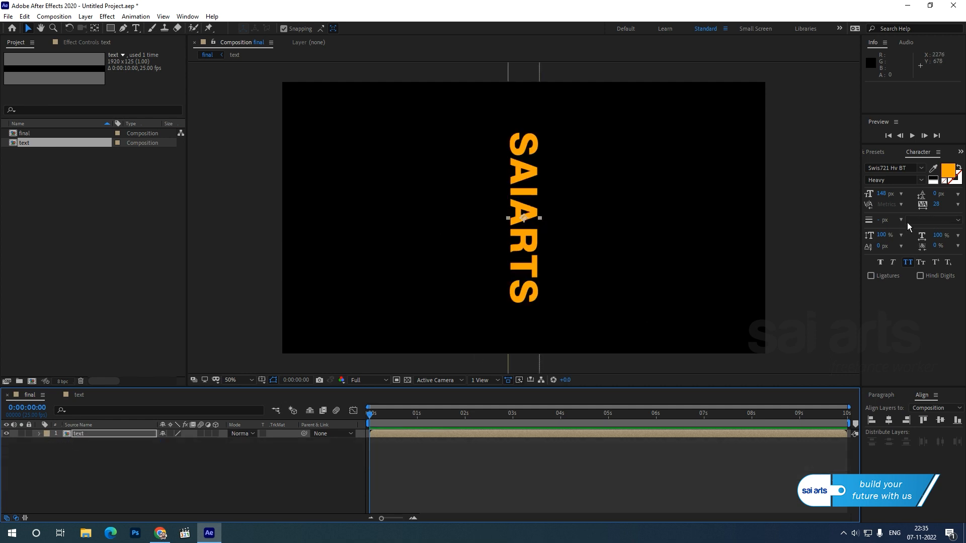
- Apply the Motion Tile effect to the rotated text layer and set its output height to 1520
click(883, 154)
click(908, 164)
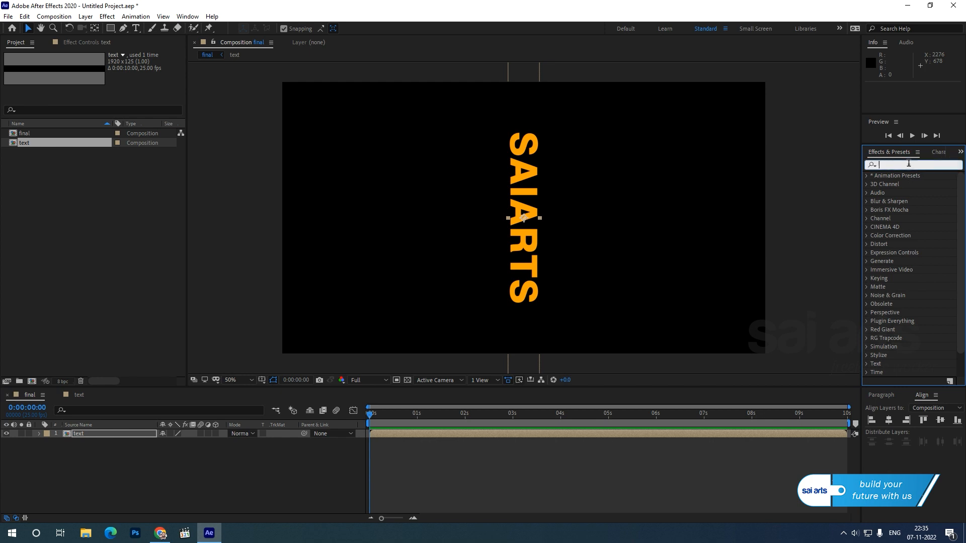
text(moti)
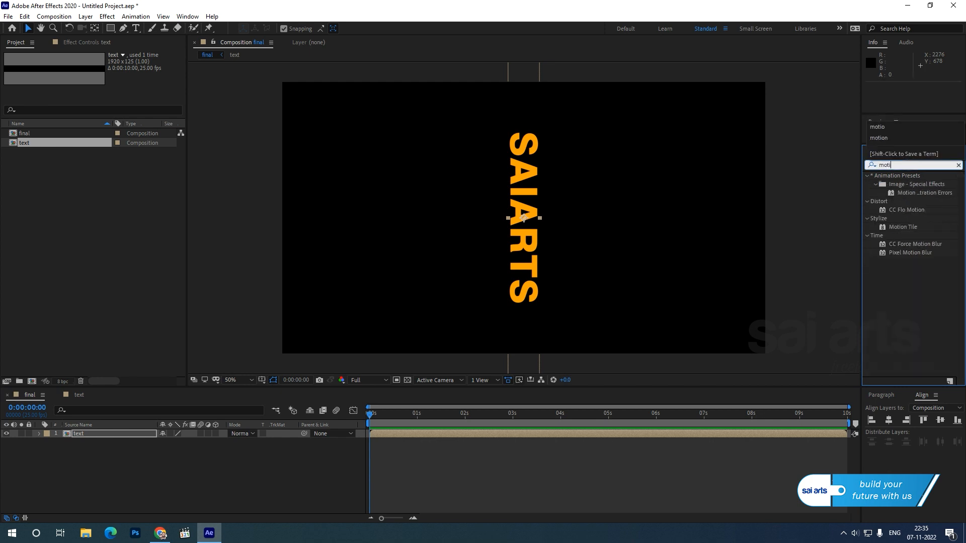
drag(897, 226, 532, 231)
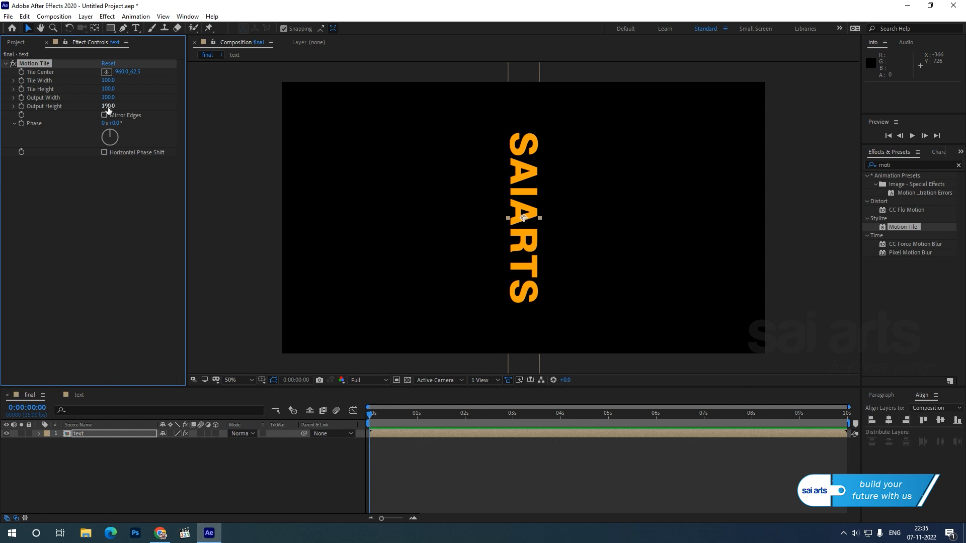
drag(107, 109, 181, 110)
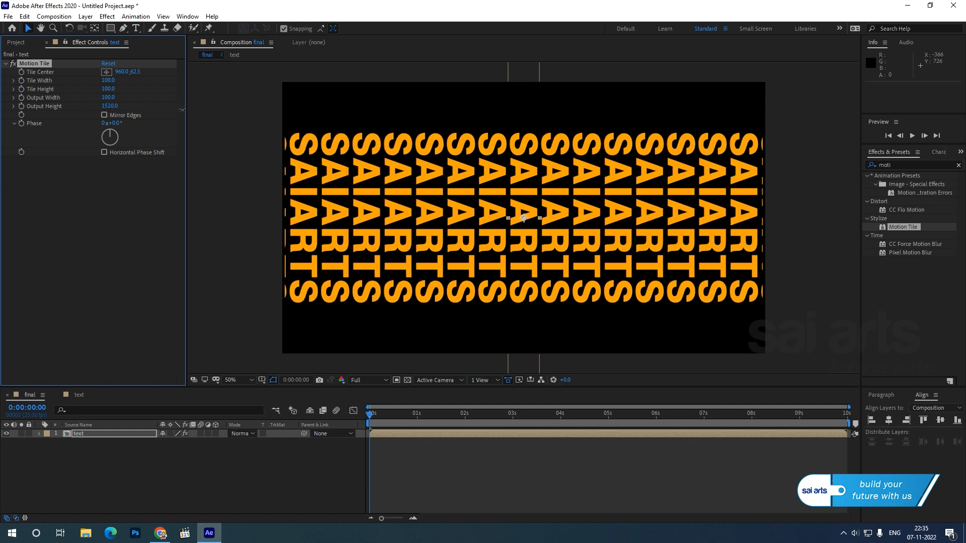
- Scale the tiled text layer up slightly so its columns fill the frame's width
click(88, 433)
key(s)
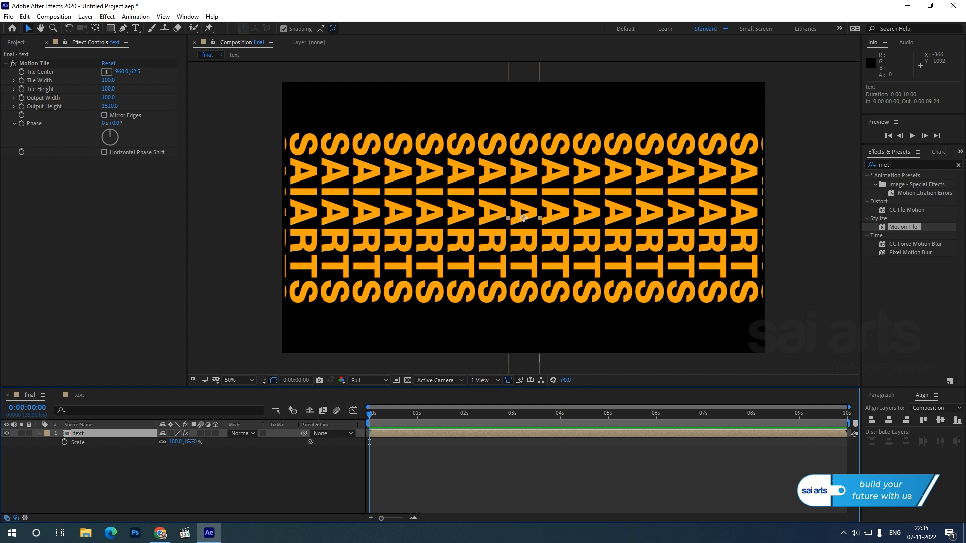
drag(191, 442, 194, 442)
click(71, 468)
click(38, 434)
- Pre-compose the text layer as "pattern", moving all attributes into the new composition
click(80, 435)
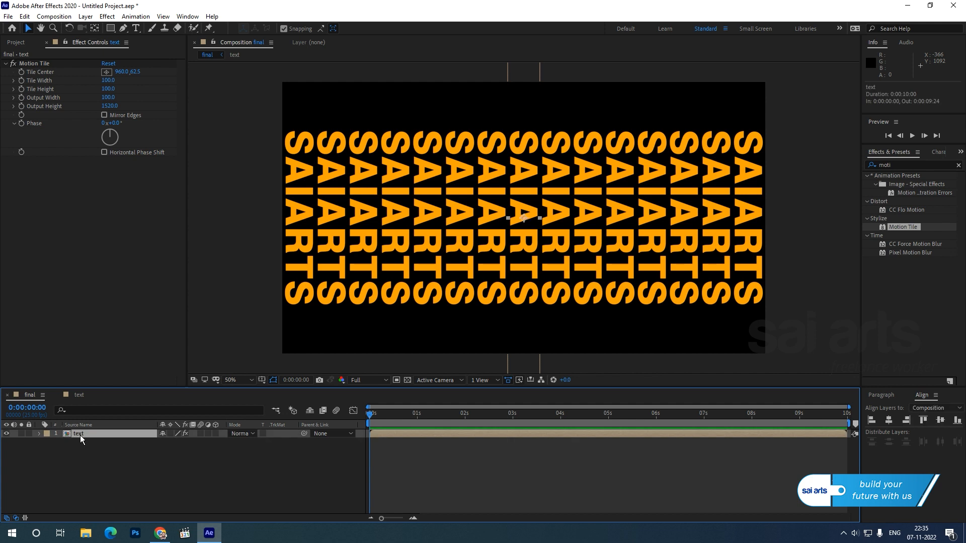
right_click(80, 436)
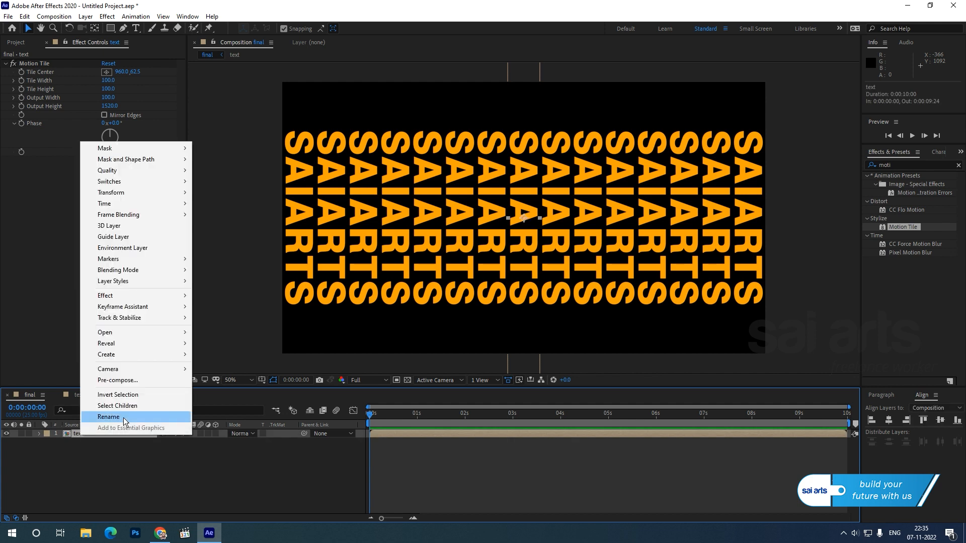
mouse_move(136, 355)
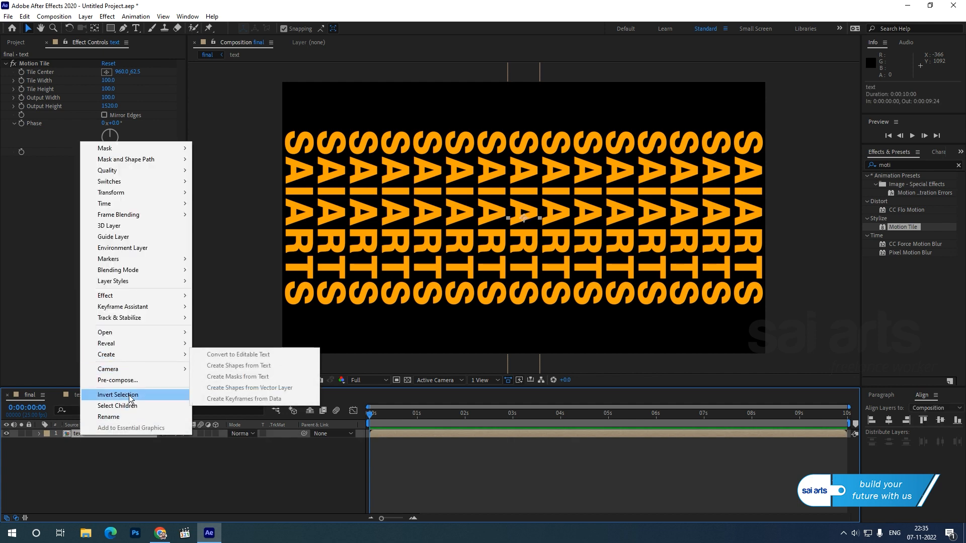
click(116, 380)
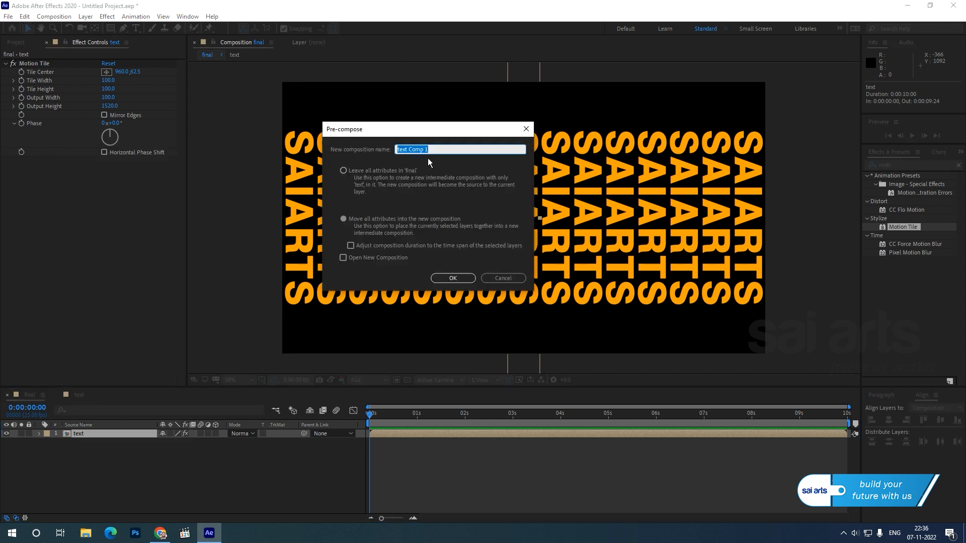
text(patter)
click(453, 277)
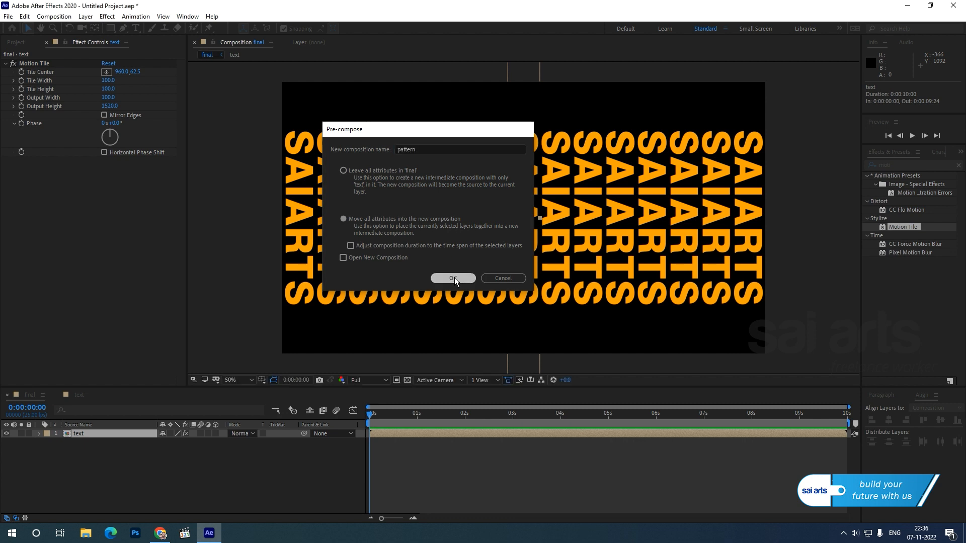
- Find the CC Cylinder effect and apply it to the pattern layer
click(901, 165)
text(cc cy)
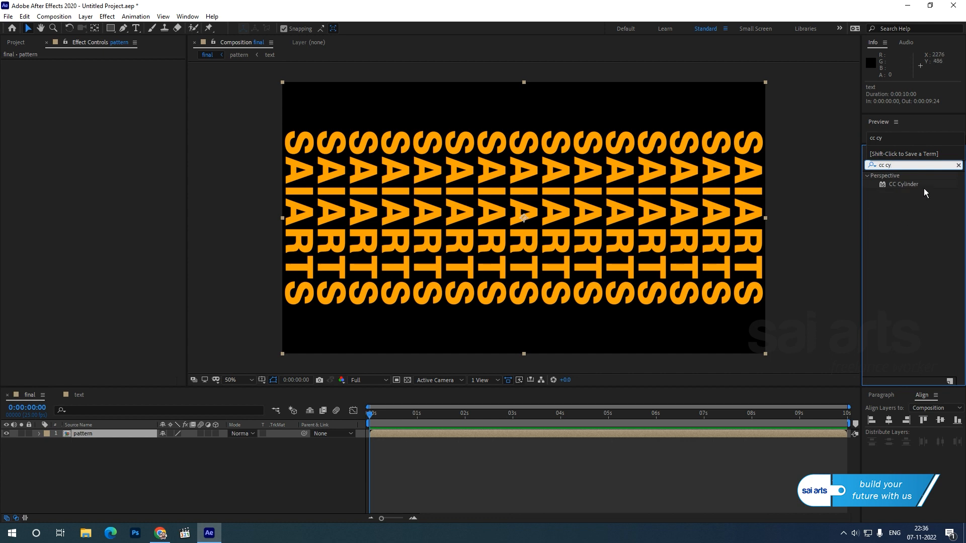
drag(909, 185, 565, 213)
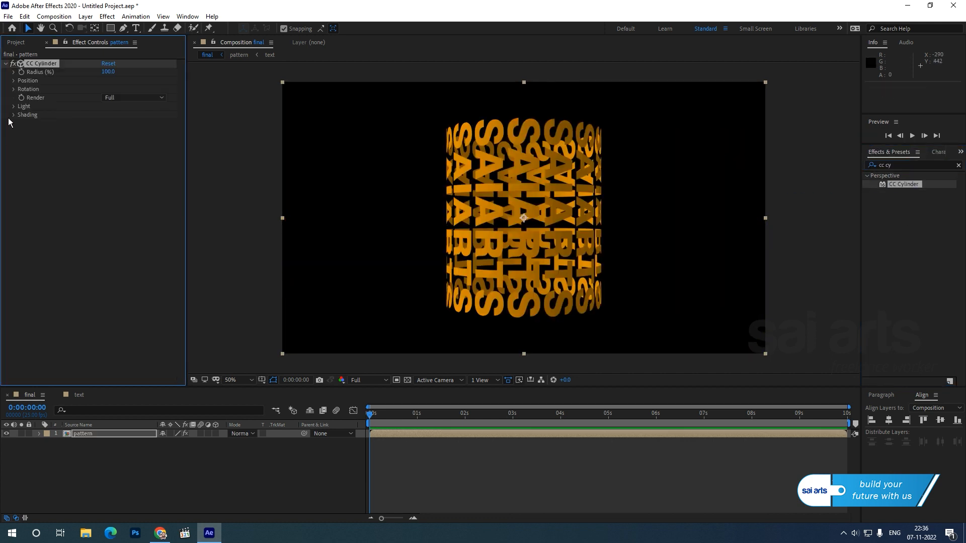
- Set the cylinder's Z rotation to -90° and its X rotation to 26°
click(14, 89)
click(113, 155)
text(-90)
key(Return)
drag(116, 98, 131, 100)
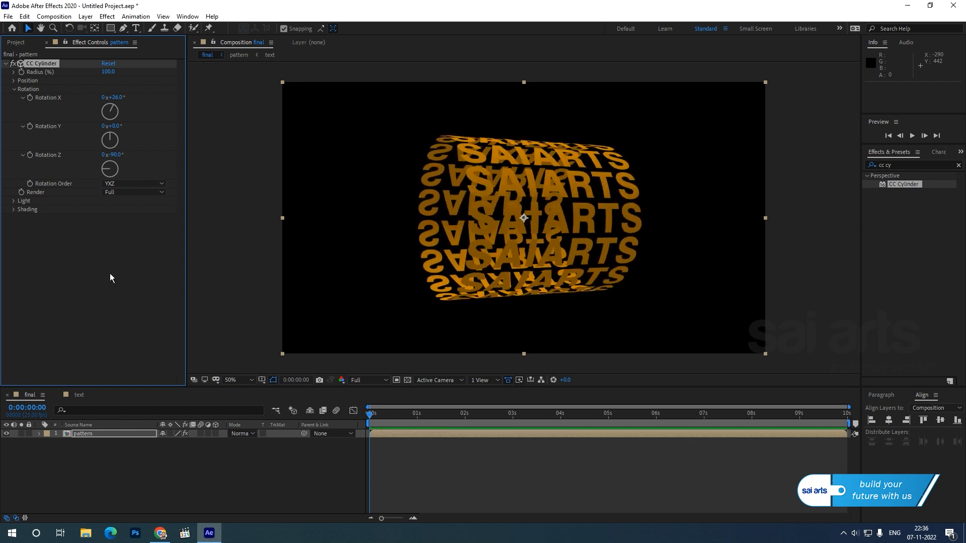
- Set the light intensity of the CC Cylinder effect to 195
click(14, 201)
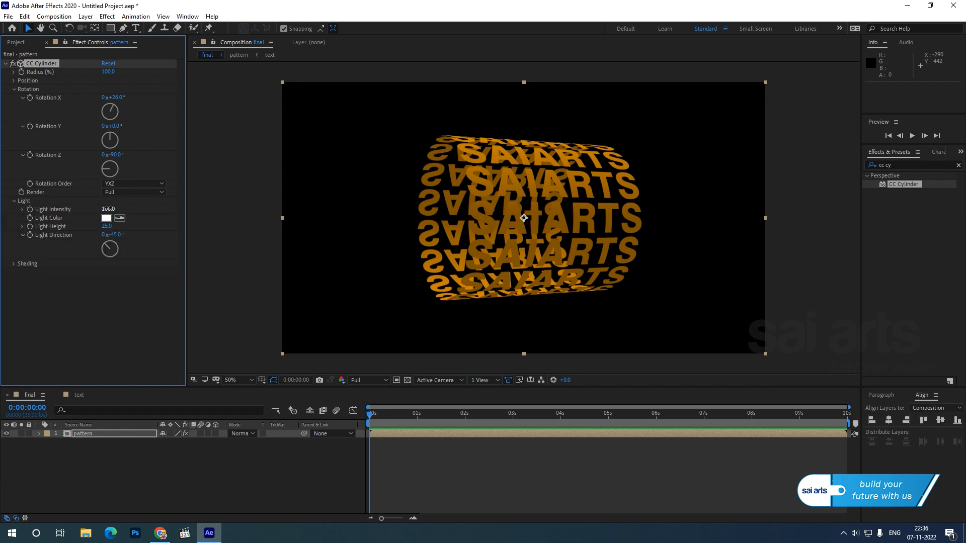
mouse_move(109, 209)
mouse_down()
mouse_move(134, 211)
mouse_move(110, 209)
mouse_up()
click(108, 209)
text(19)
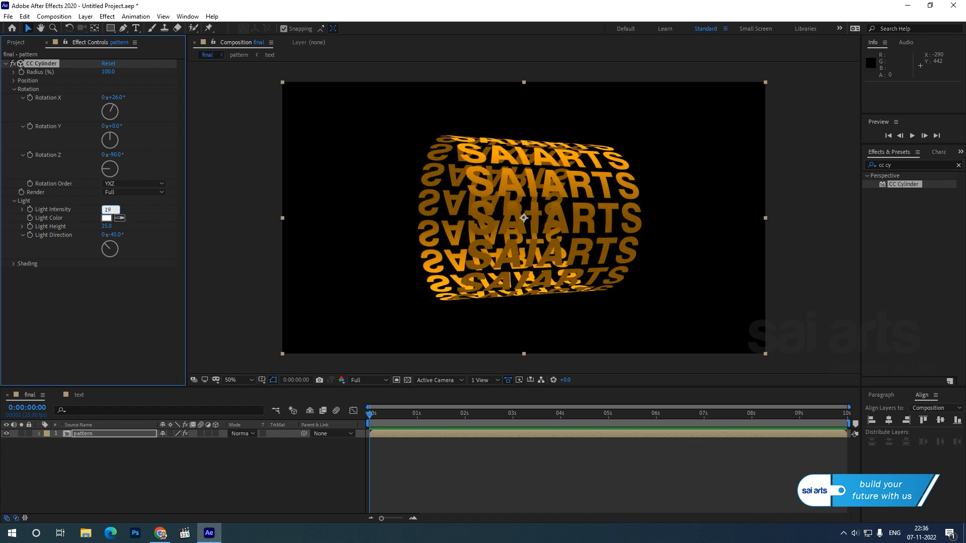
text(5)
key(Return)
- Set the cylinder's light height to 20 and its light direction to -14°
click(106, 227)
text(20)
key(Return)
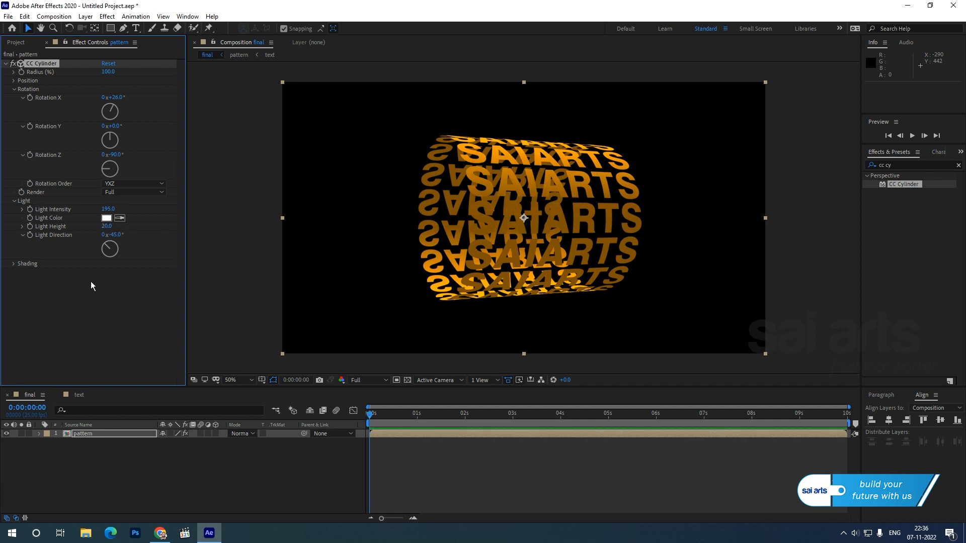
drag(115, 235, 129, 238)
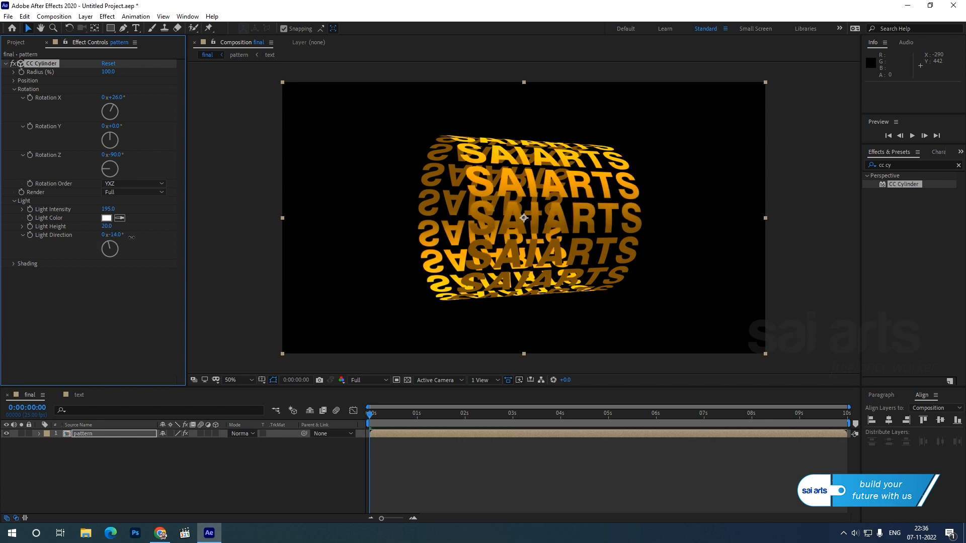
- Set the cylinder's shading to ambient 63 and specular 0
click(14, 264)
click(106, 272)
text(63)
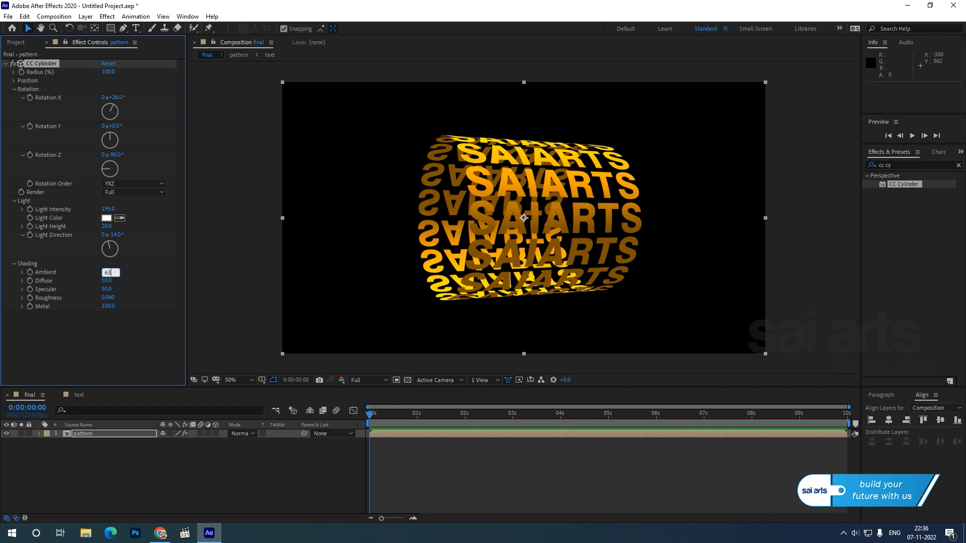
key(Return)
click(106, 290)
text(0)
key(Return)
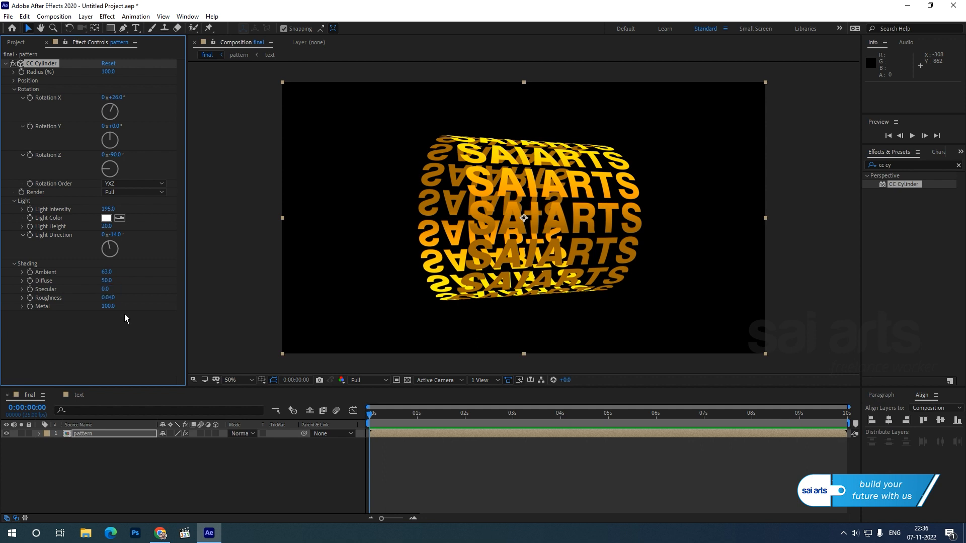
- Set the CC Cylinder shading's metal value to 0 and its light direction to 14°
click(108, 308)
text(0)
key(Return)
drag(116, 237, 139, 245)
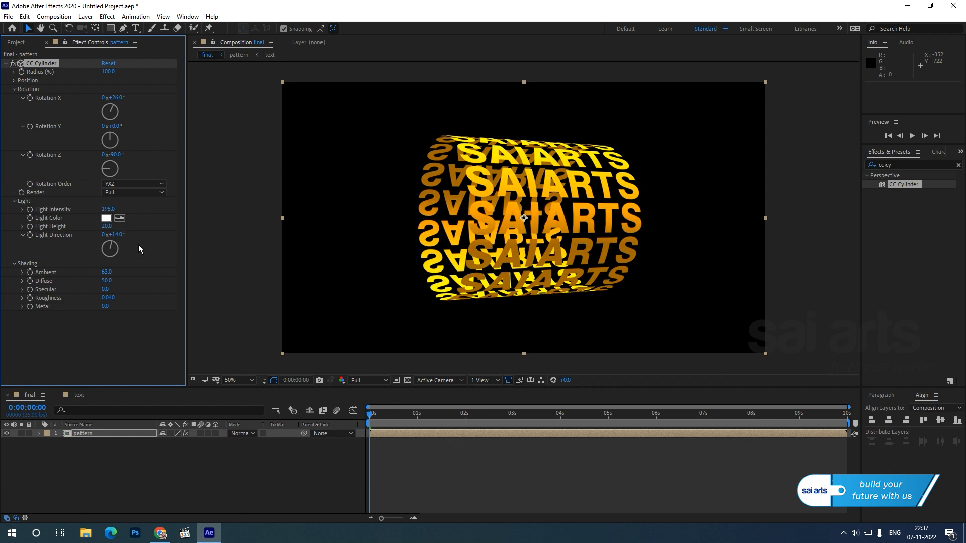
- Drive the cylinder's Y rotation with the expression time*25 and preview the animation
drag(114, 131, 140, 141)
key(ctrl+z)
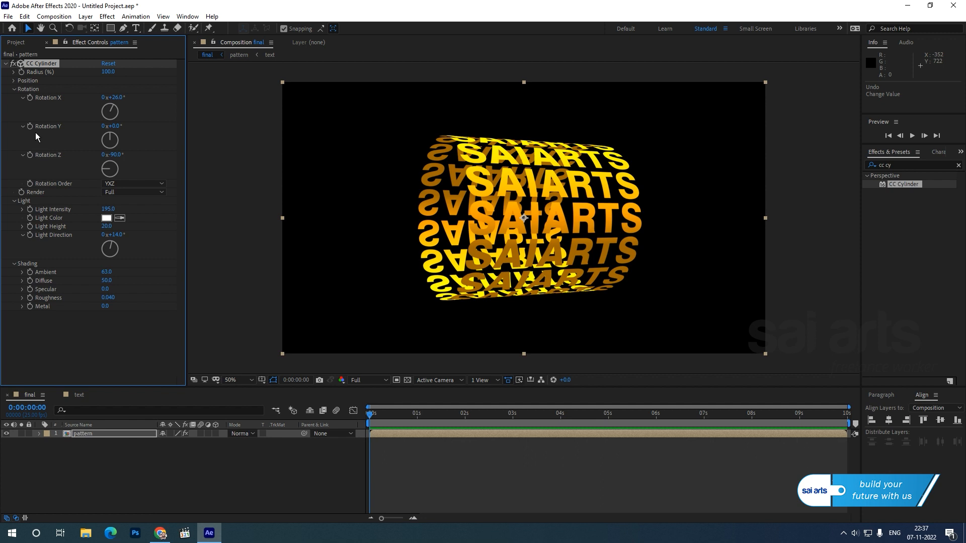
alt+click(30, 128)
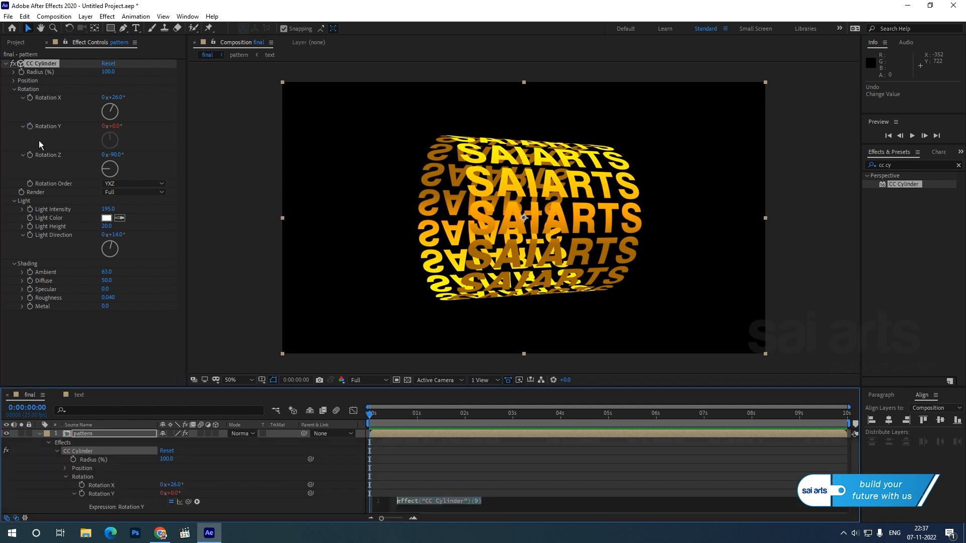
text(tim)
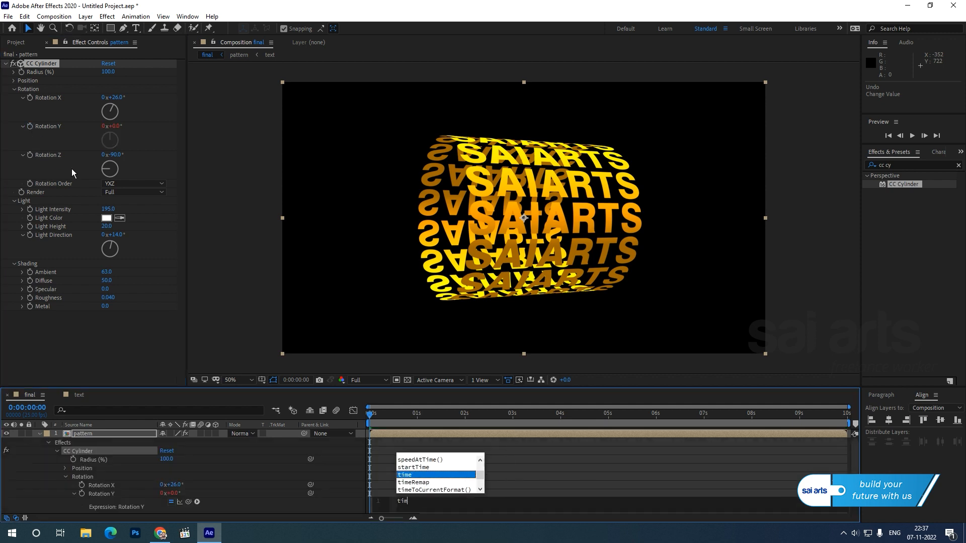
key(Return)
text(*25)
key(KP_Enter)
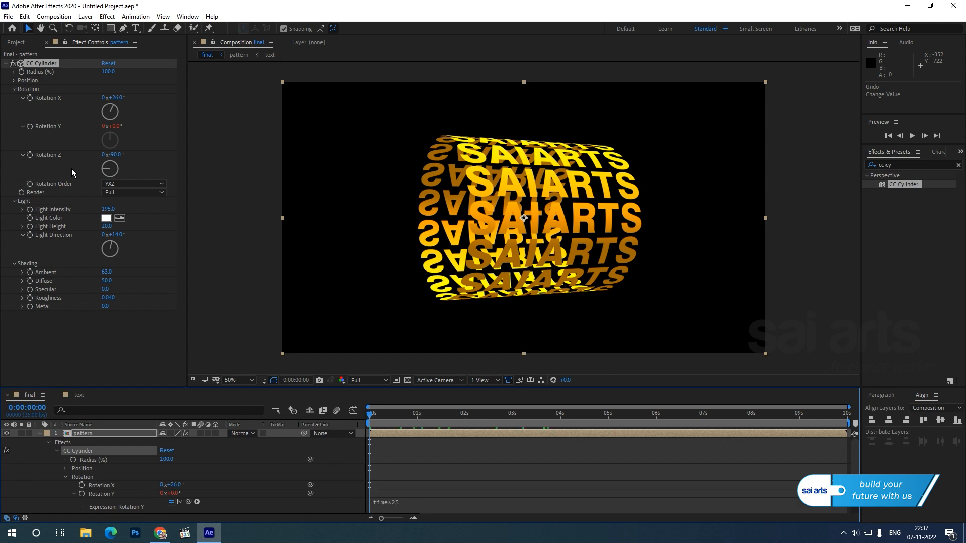
key(space)
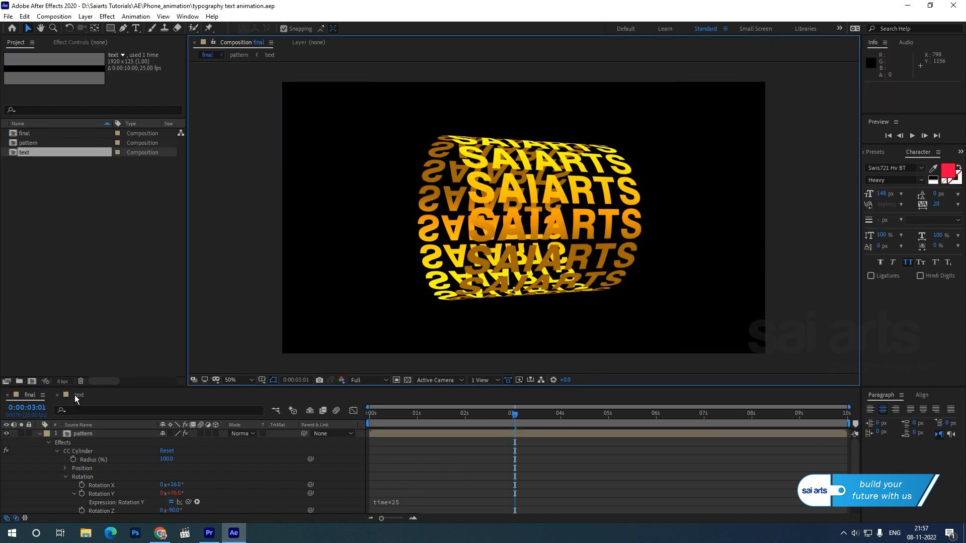
- Insert HAI and a space before SAIARTS in the text composition's text layer
click(79, 396)
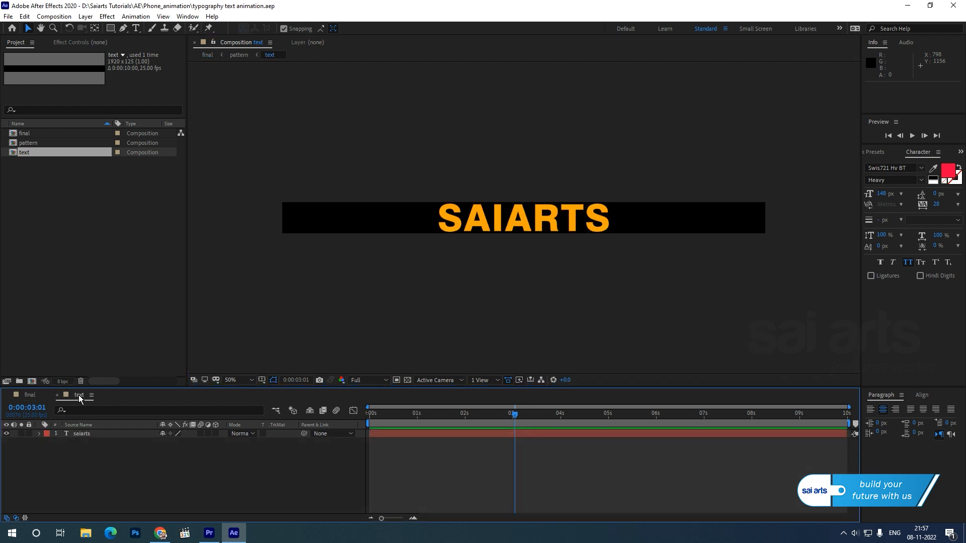
double_click(549, 222)
click(448, 213)
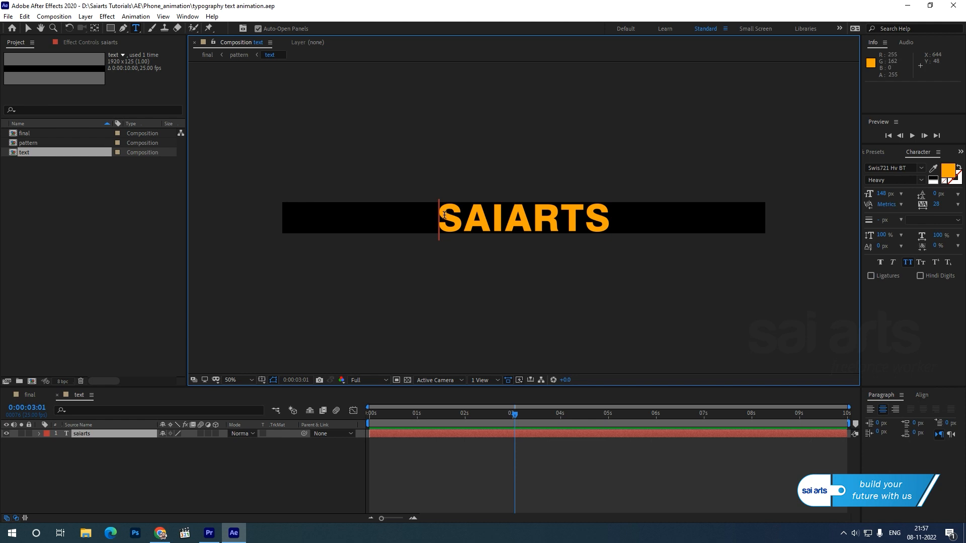
text(HAI)
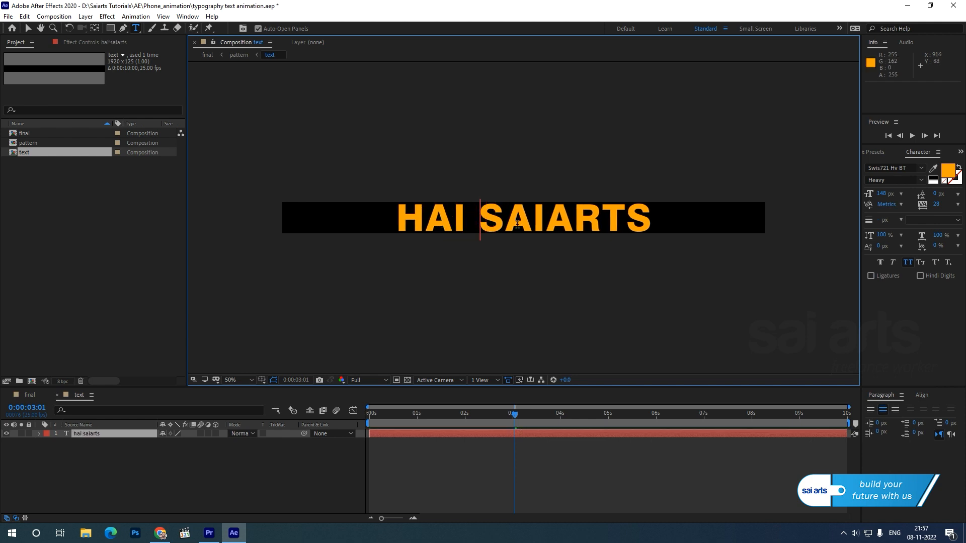
- Recolour the word SAIARTS to red FF001E, leaving HAI orange
drag(484, 212, 653, 217)
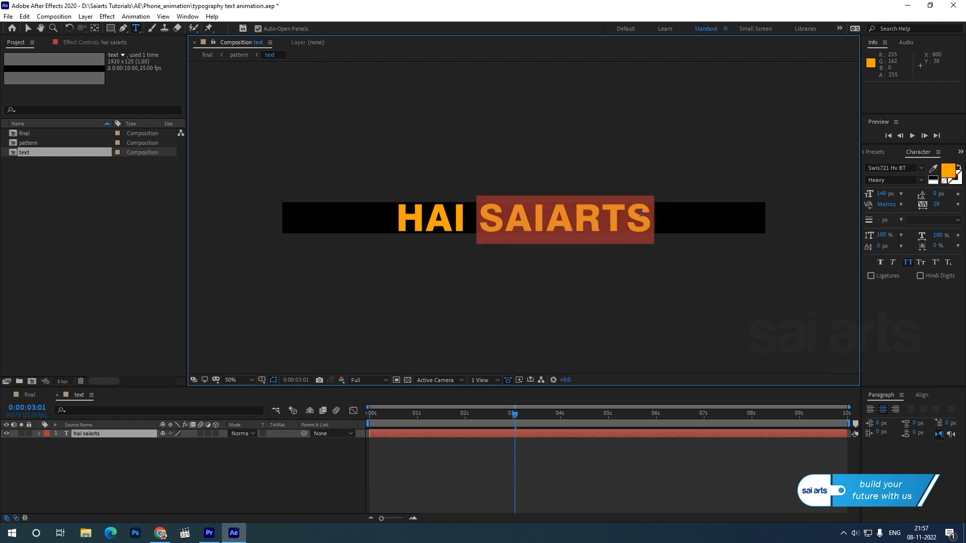
click(954, 174)
drag(156, 56, 155, 27)
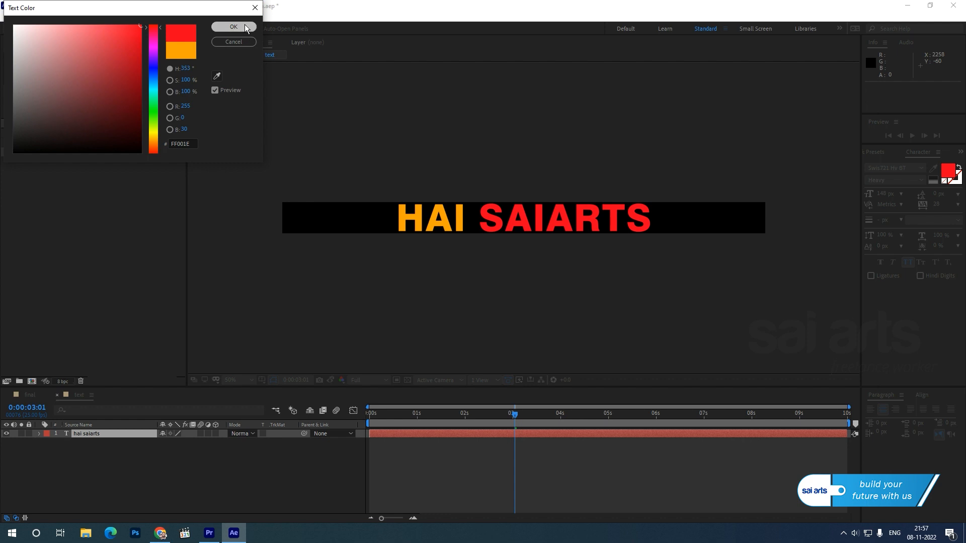
click(233, 26)
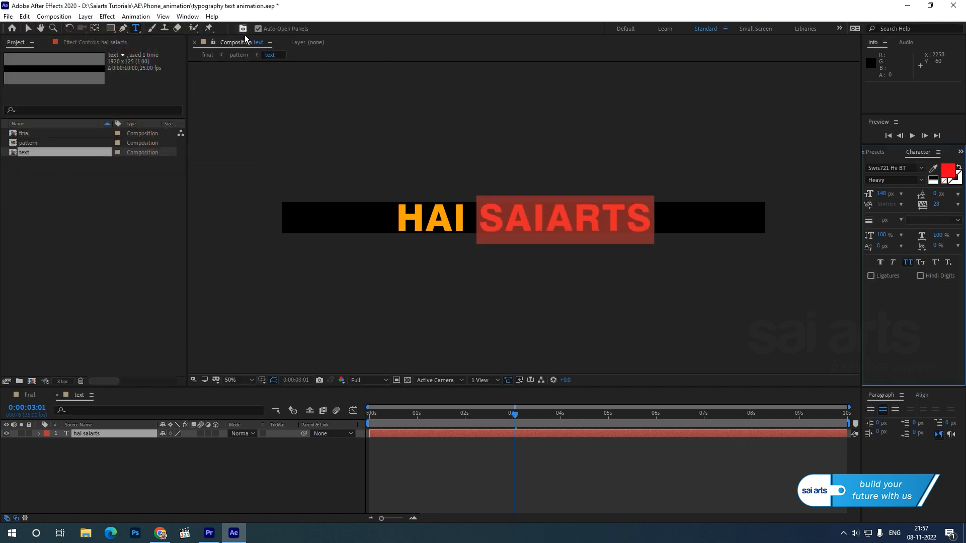
- Scrub through the final composition to check the rotating two-colour text cylinder
click(29, 395)
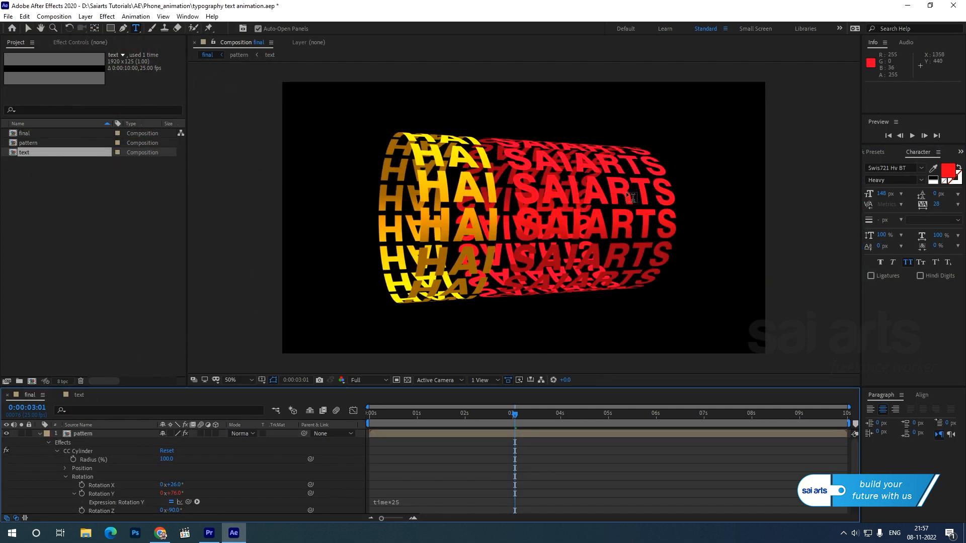
drag(386, 420, 582, 412)
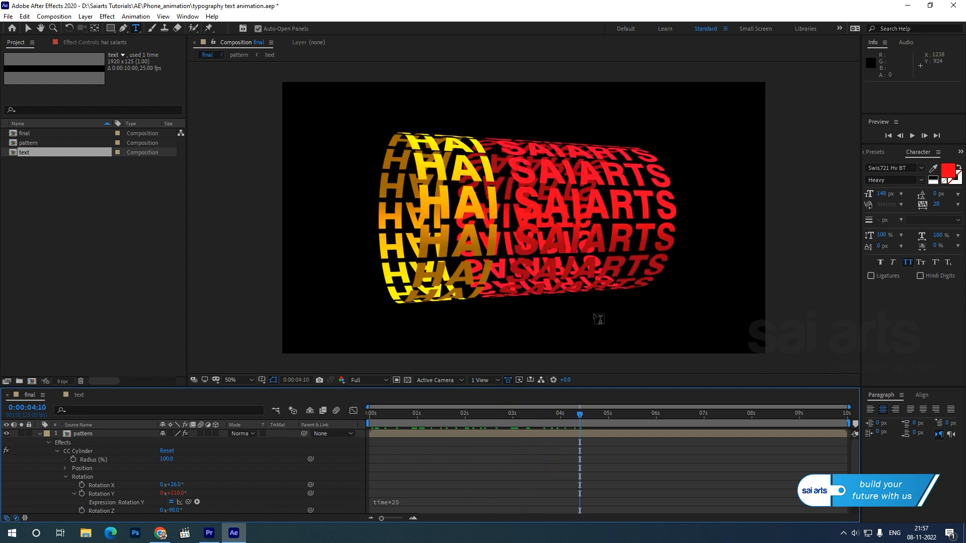
drag(584, 420, 655, 418)
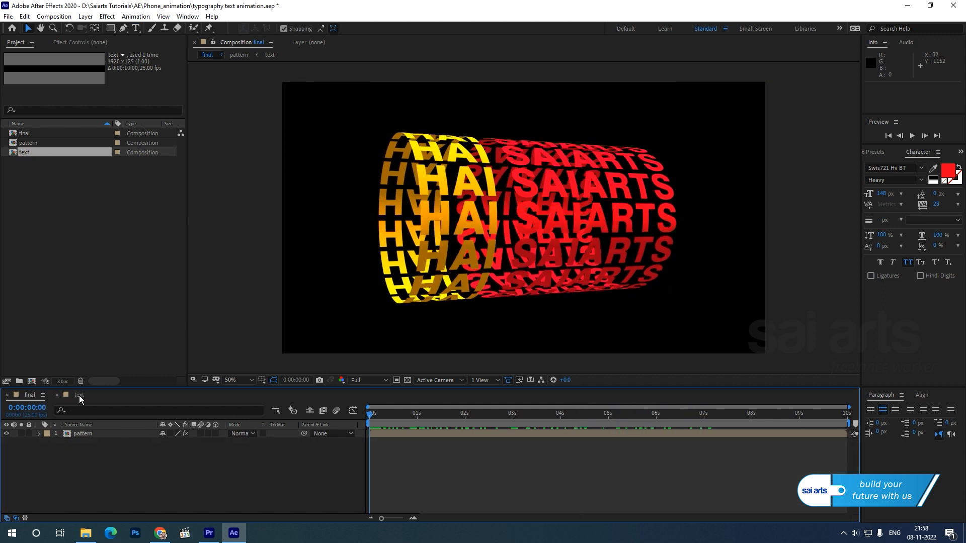
- Add Position keyframes at 0 s and 1 s to the text layer in the text composition
click(80, 396)
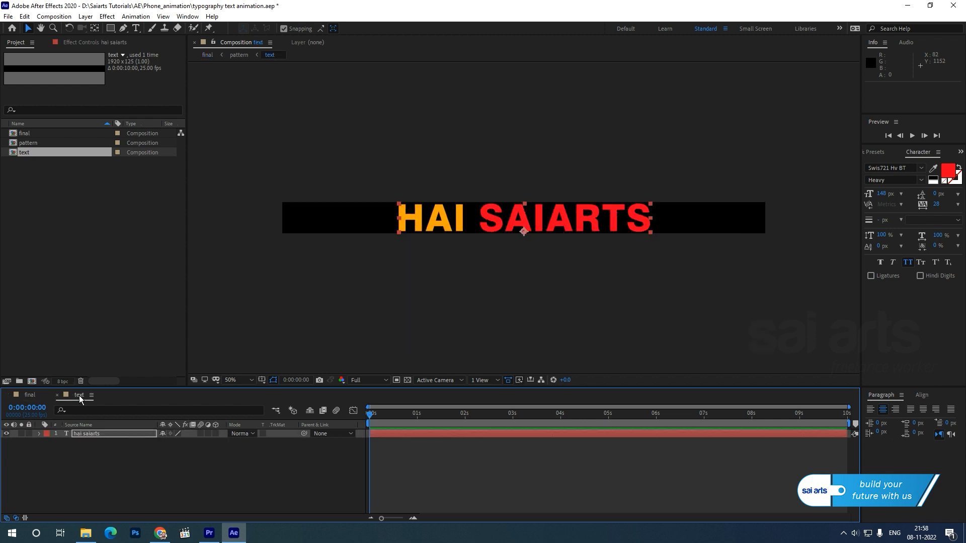
click(86, 433)
key(p)
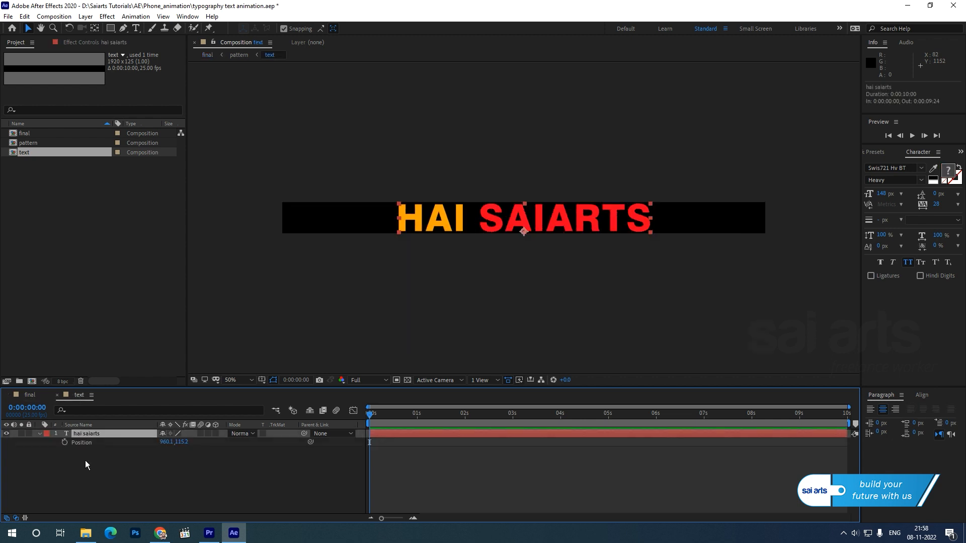
click(65, 443)
drag(393, 416, 261, 435)
click(13, 442)
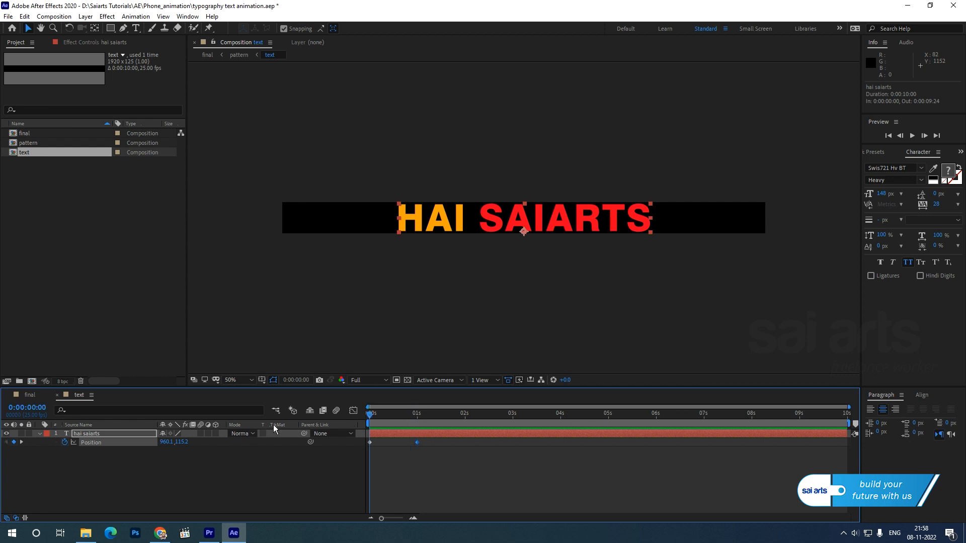
- Move the text up to position 960.1, -24.8 at 0 s so it starts above the composition
key(shift+Up)
key(shift+Up)
key(shift+Up)
key(shift+Up)
key(shift+Up)
key(shift+Up)
key(shift+Up)
key(shift+Up)
key(shift+Up)
key(shift+Up)
key(shift+Up)
key(shift+Up)
key(shift+Up)
key(shift+Up)
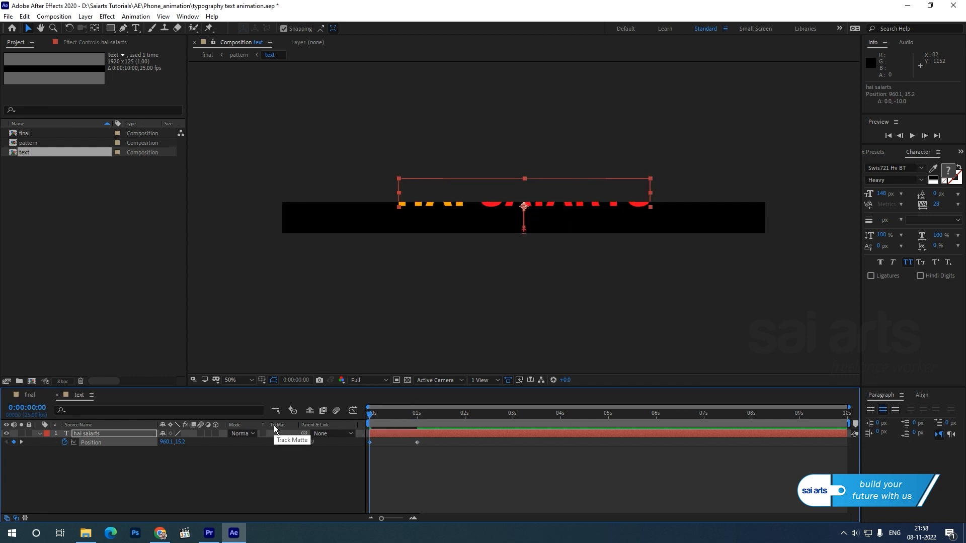
- Add a Position keyframe for the text at 4 s and move it 140 px down, out of the composition, at 5 s
drag(369, 415, 560, 421)
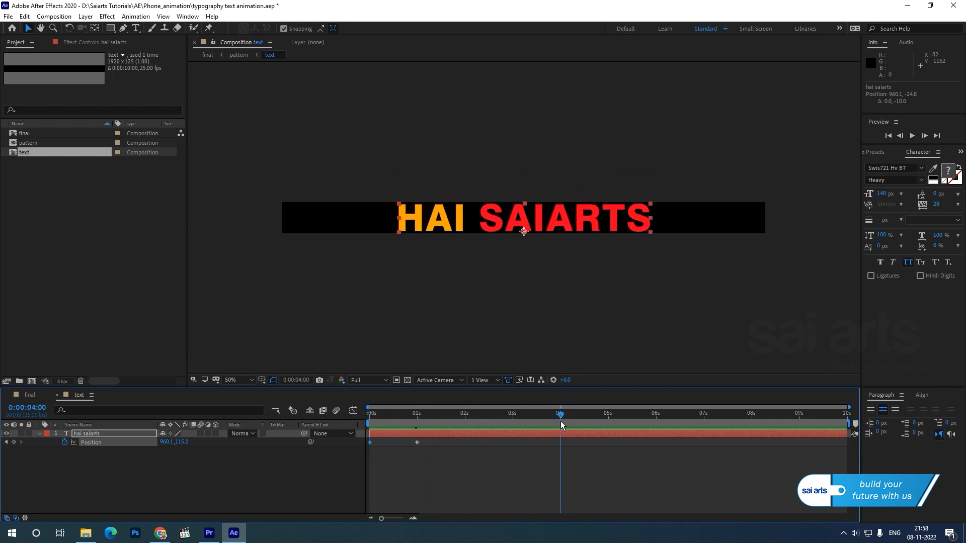
click(14, 443)
drag(572, 418, 610, 424)
key(shift+Down)
key(shift+Down)
key(shift+Down)
key(shift+Down)
key(shift+Down)
key(shift+Down)
key(shift+Down)
key(shift+Down)
key(shift+Down)
key(shift+Down)
key(shift+Down)
key(shift+Down)
key(shift+Down)
key(shift+Down)
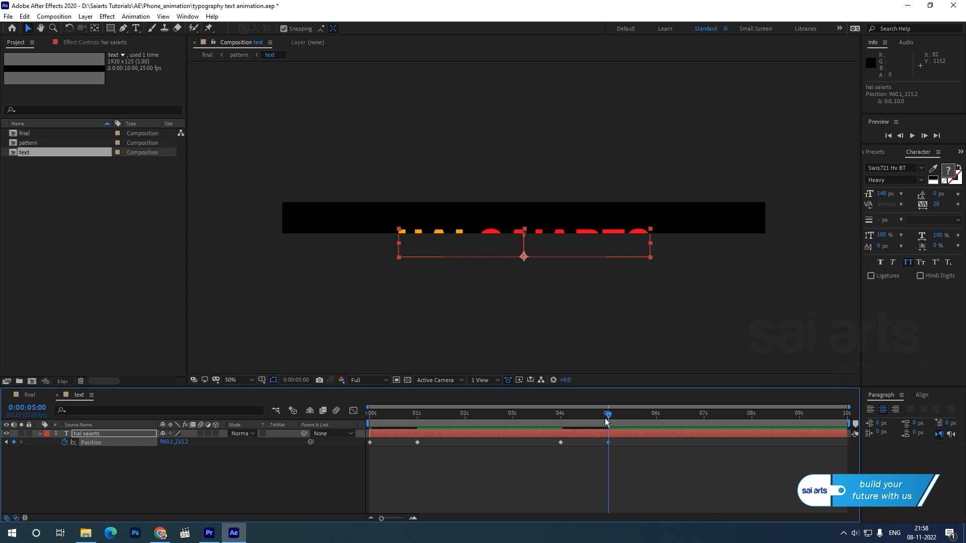
- Apply Easy Ease to all four Position keyframes of the text layer
drag(605, 421, 464, 453)
drag(661, 457, 372, 442)
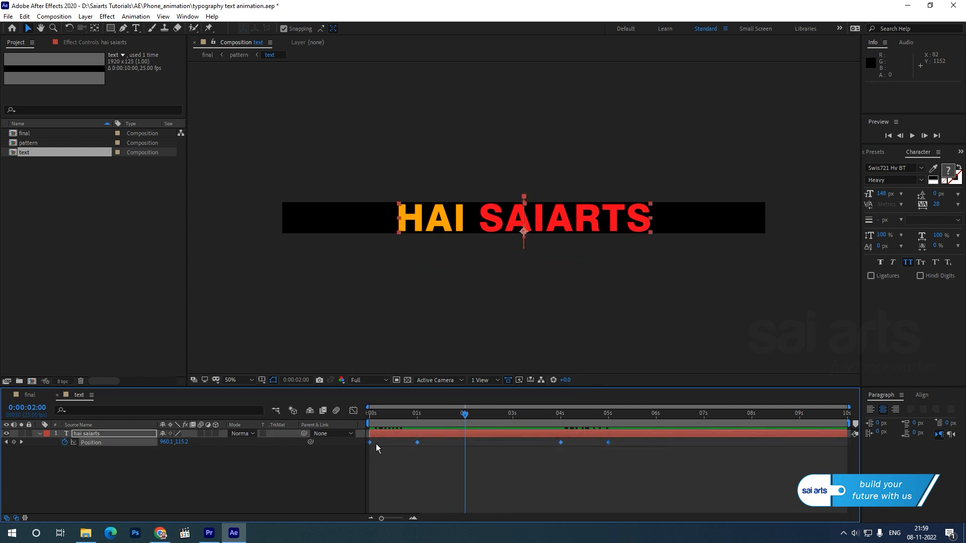
right_click(370, 442)
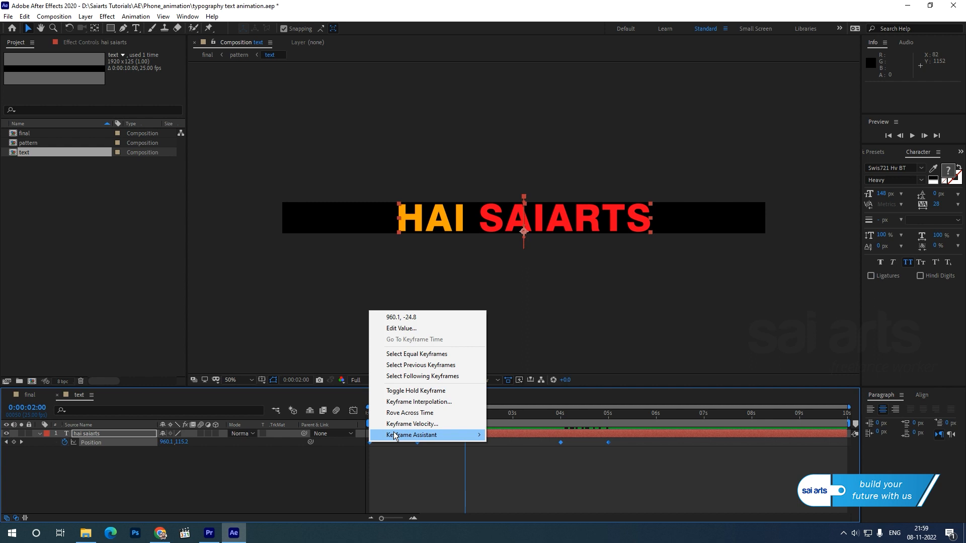
mouse_move(396, 436)
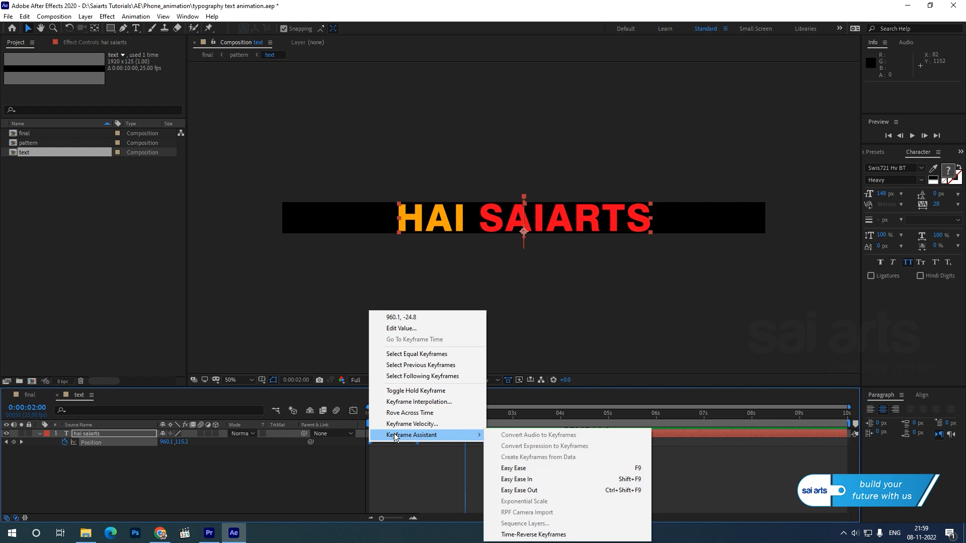
click(533, 471)
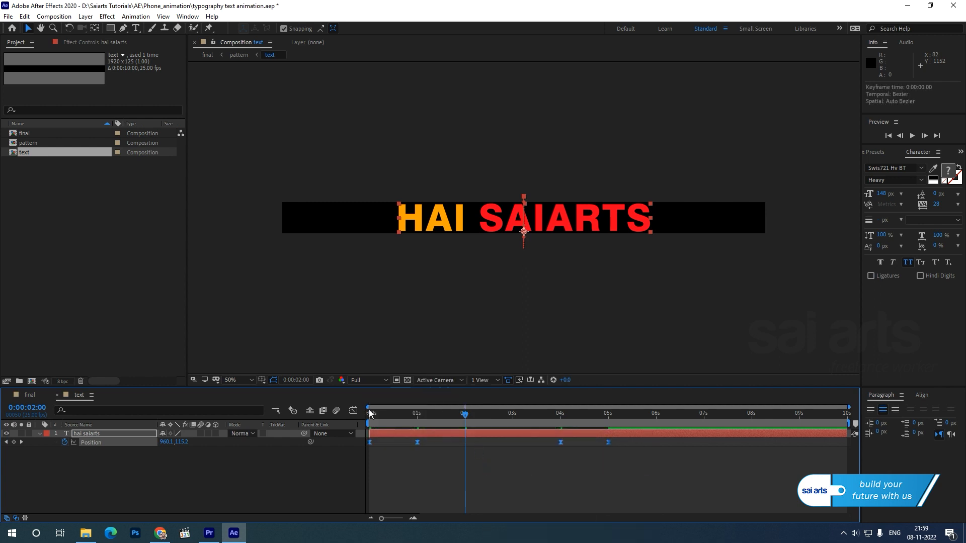
- Scrub the final composition from 0 s to check how the text enters the cylinder
click(27, 395)
click(367, 418)
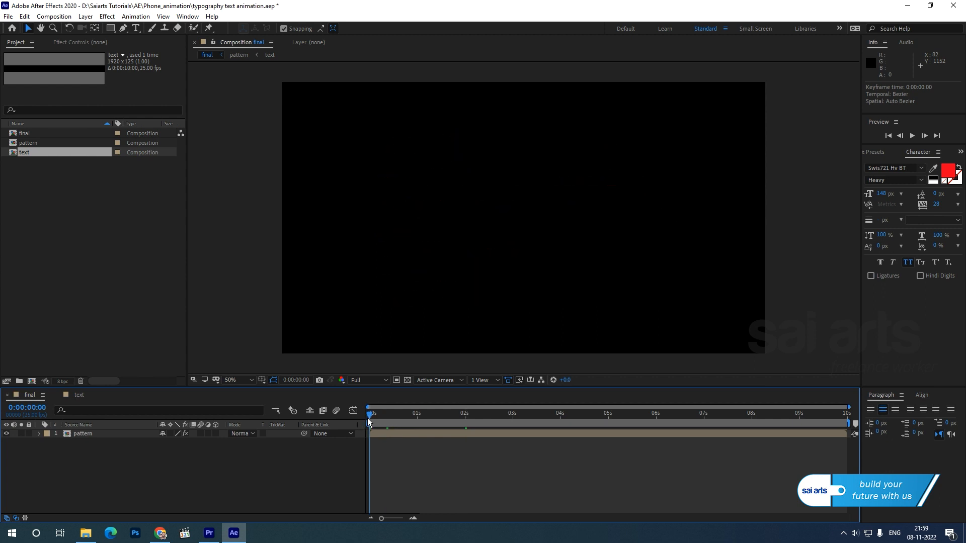
drag(368, 412, 496, 430)
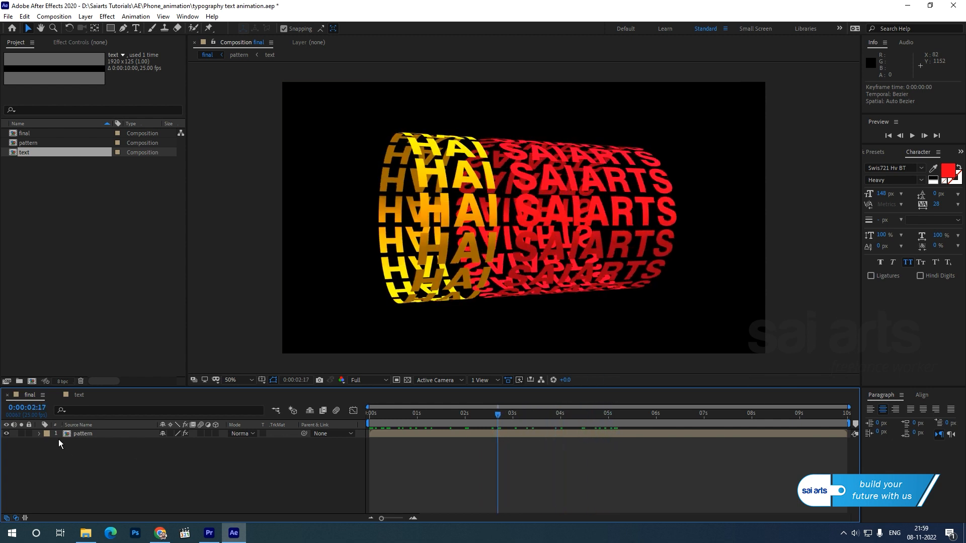
- Apply the Bevel Alpha effect to the text layer in the text composition
click(80, 395)
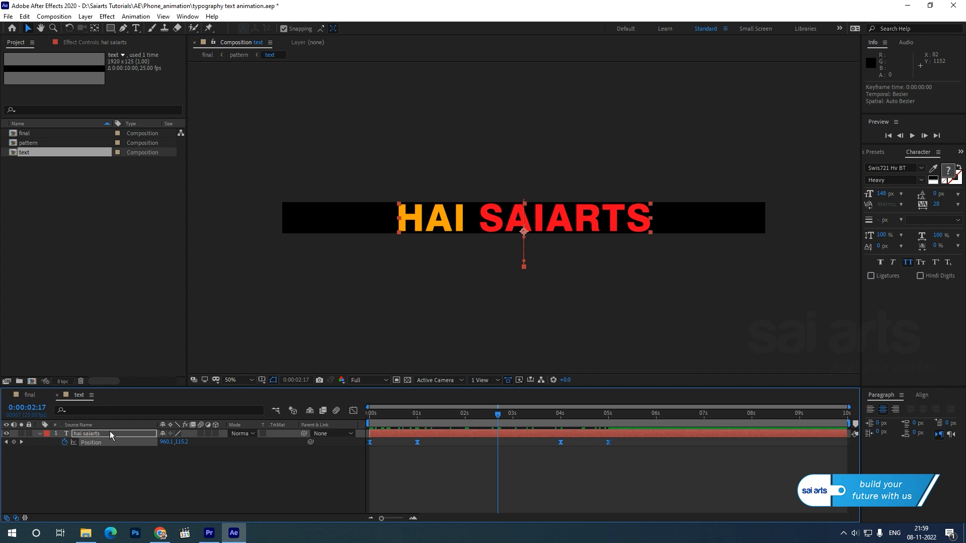
right_click(84, 432)
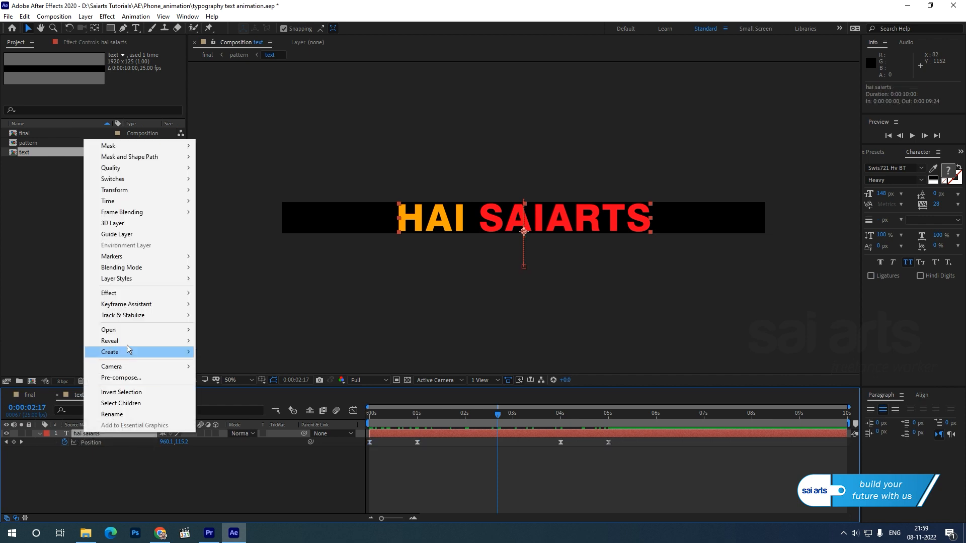
mouse_move(142, 295)
mouse_move(256, 424)
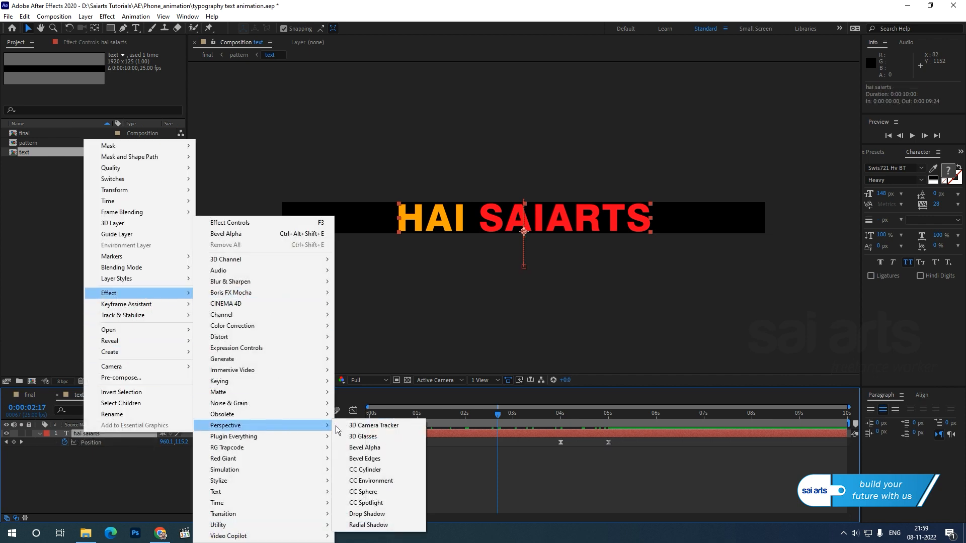
click(370, 446)
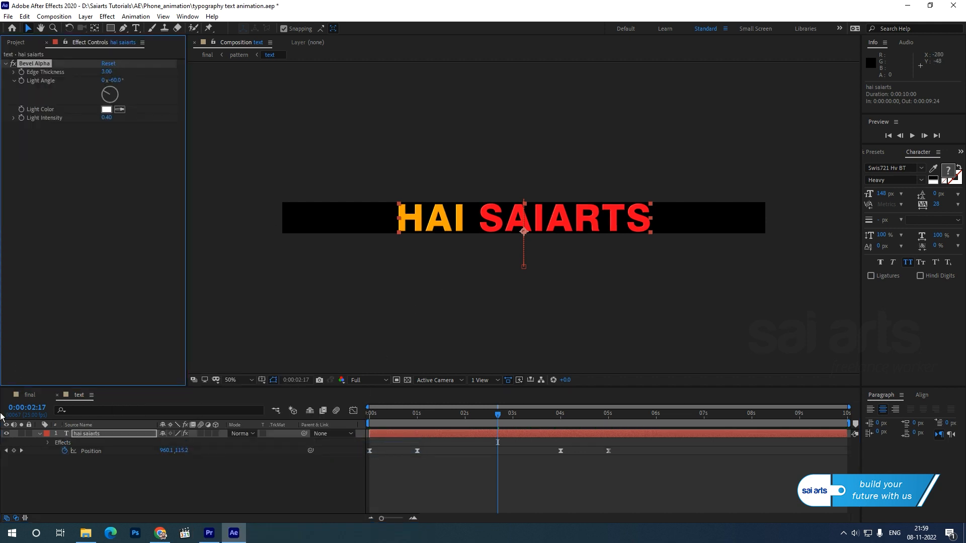
- Inspect the bevelled lettering in the final composition and play back the finished animation
click(30, 395)
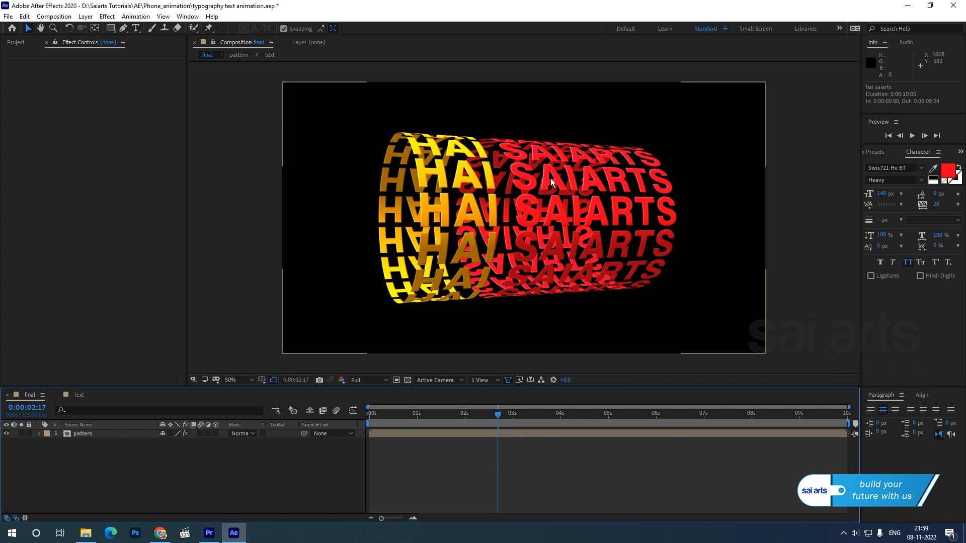
scroll(549, 176, up, 1)
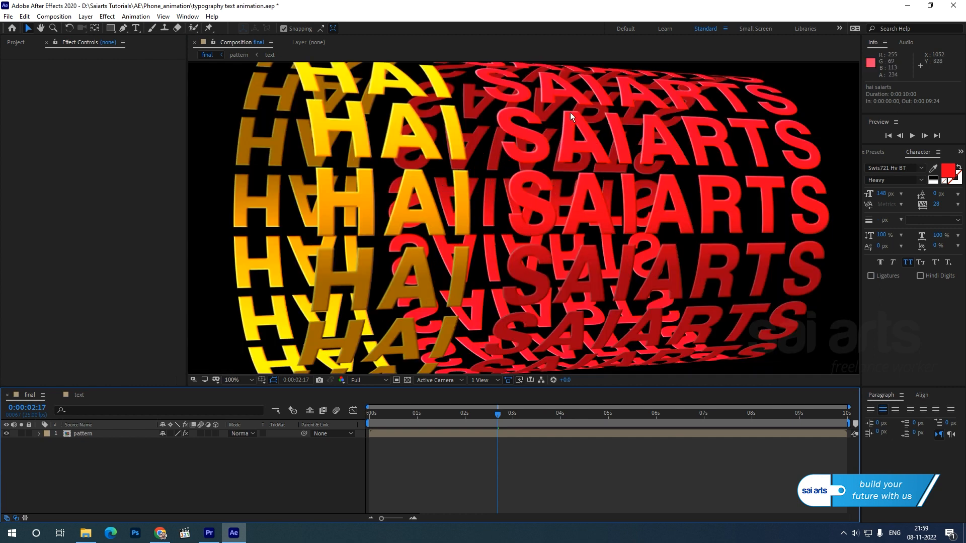
scroll(553, 166, down, 1)
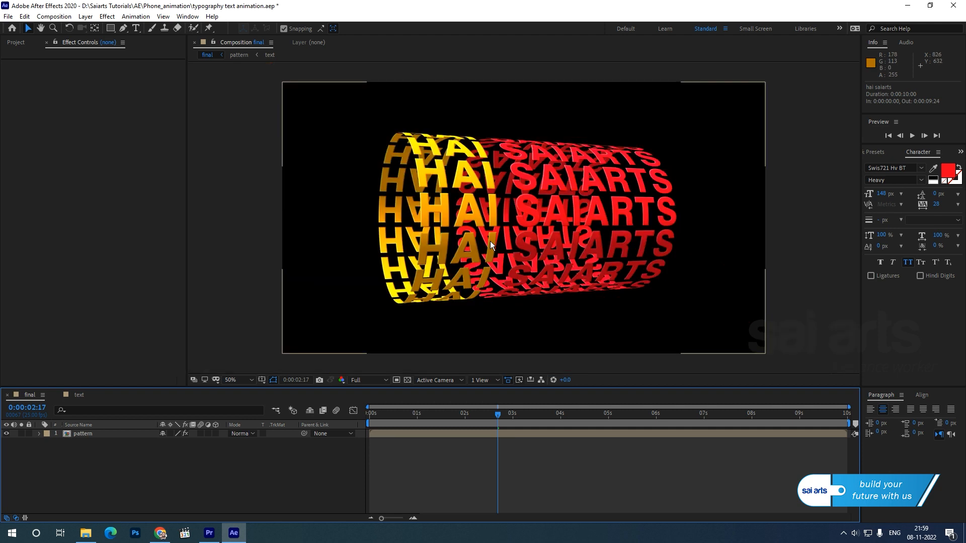
drag(426, 418, 494, 419)
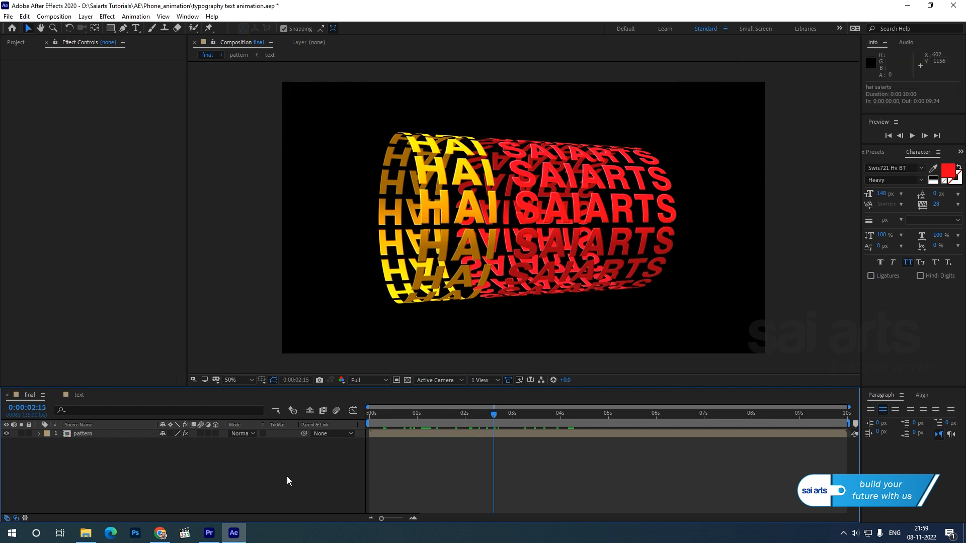
key(space)
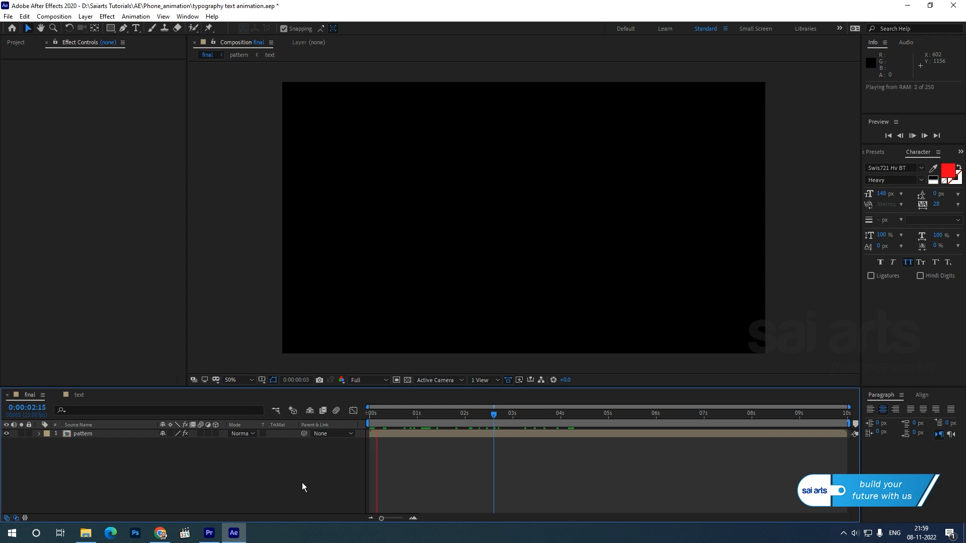